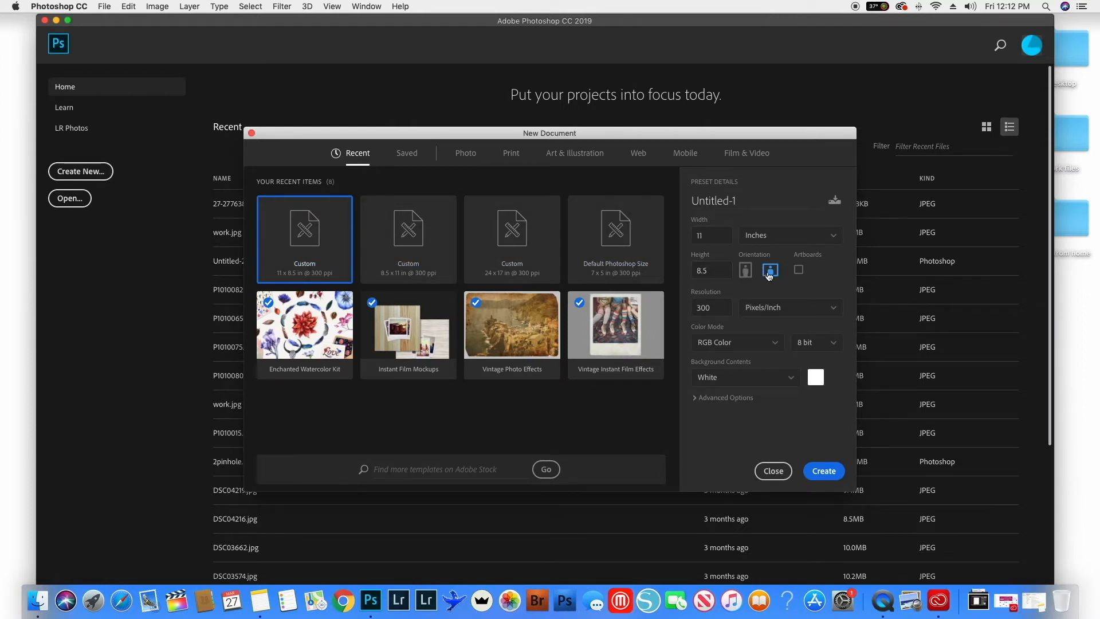
# Create the landscape 11 x 8.5 in, 300 ppi document and place work.jpg in it, scaled to about 88.5%.
pyautogui.click(824, 467)
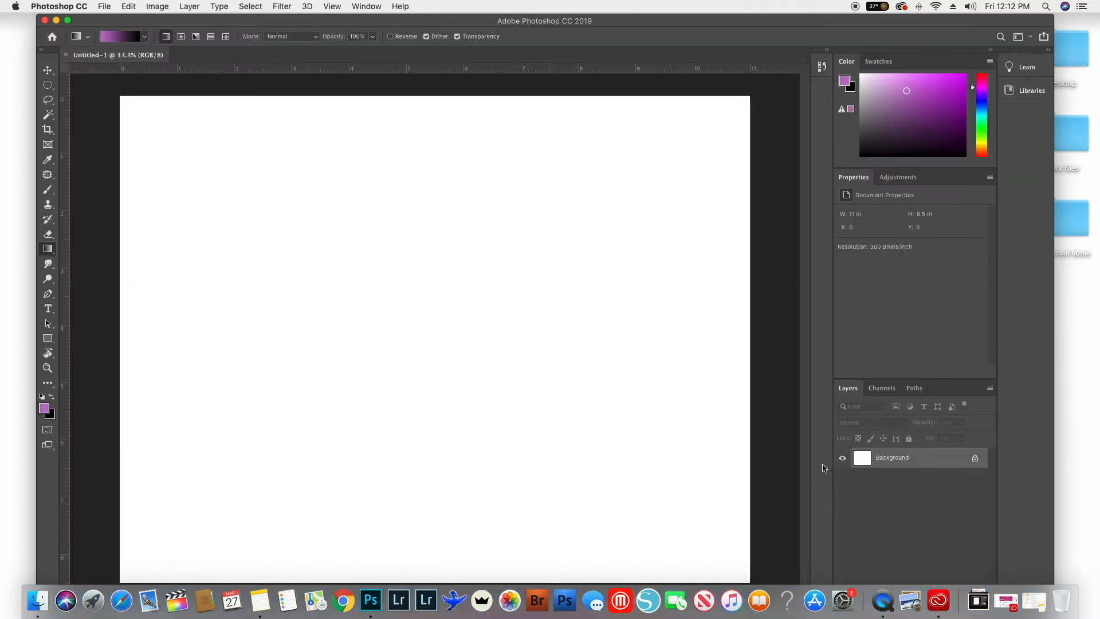
pyautogui.doubleClick(1080, 129)
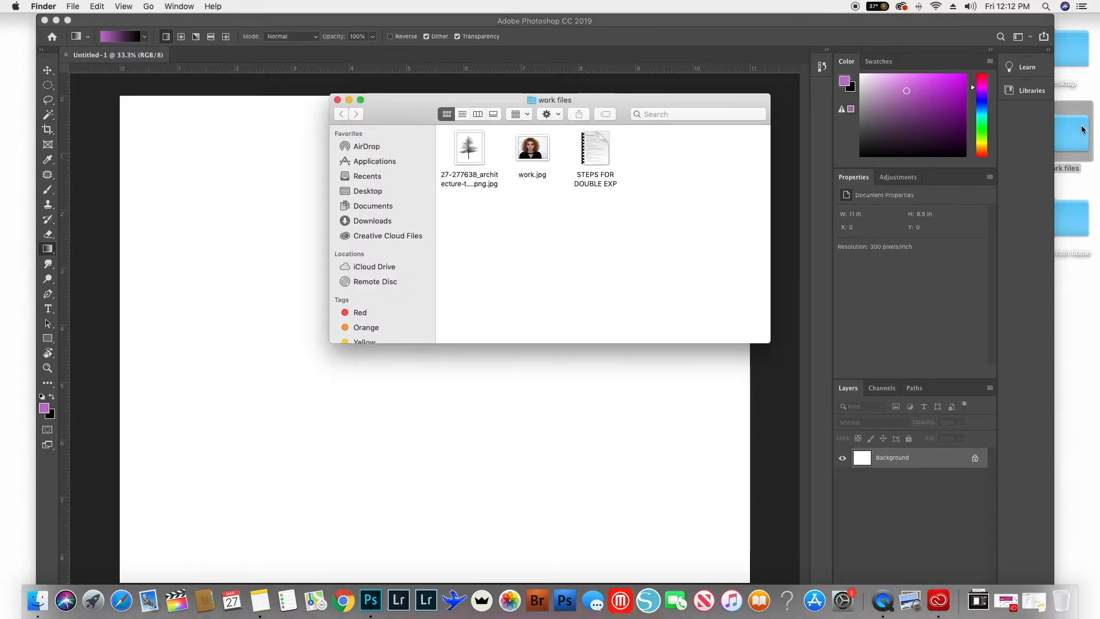
pyautogui.moveTo(527, 154); pyautogui.dragTo(478, 417)
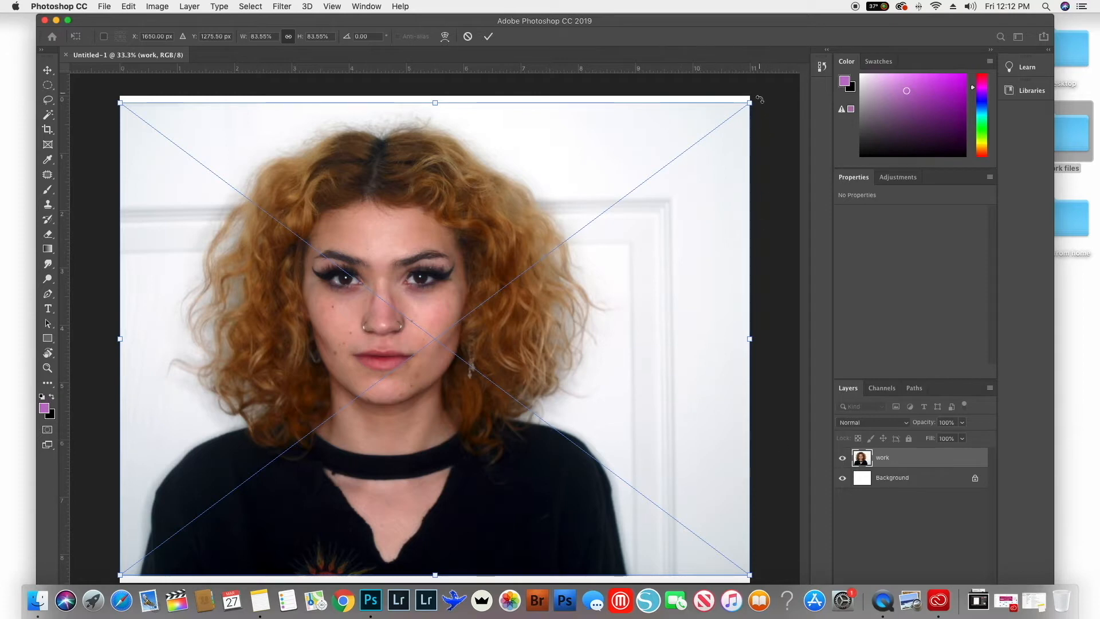
pyautogui.moveTo(750, 103); pyautogui.dragTo(789, 84)
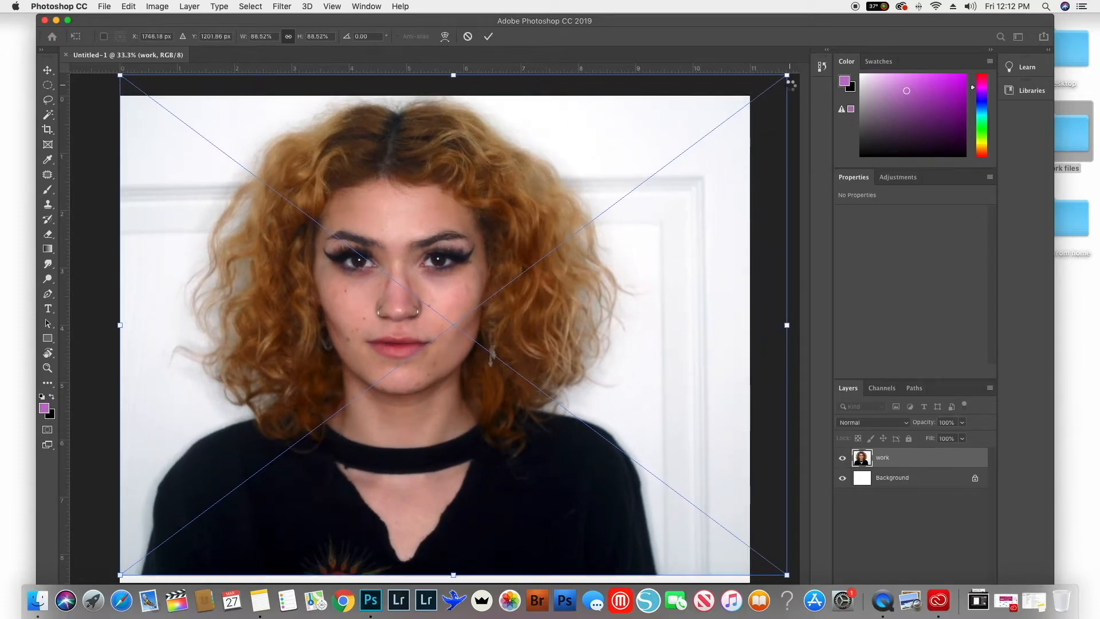
pyautogui.press('Return')
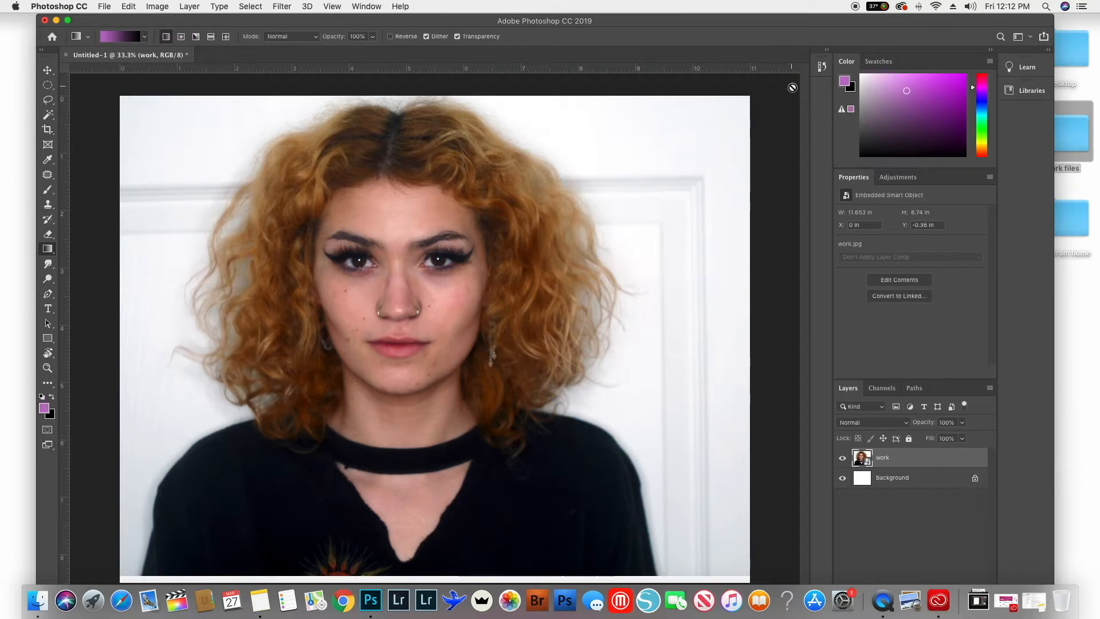
# Rasterize the work layer.
pyautogui.rightClick(867, 463)
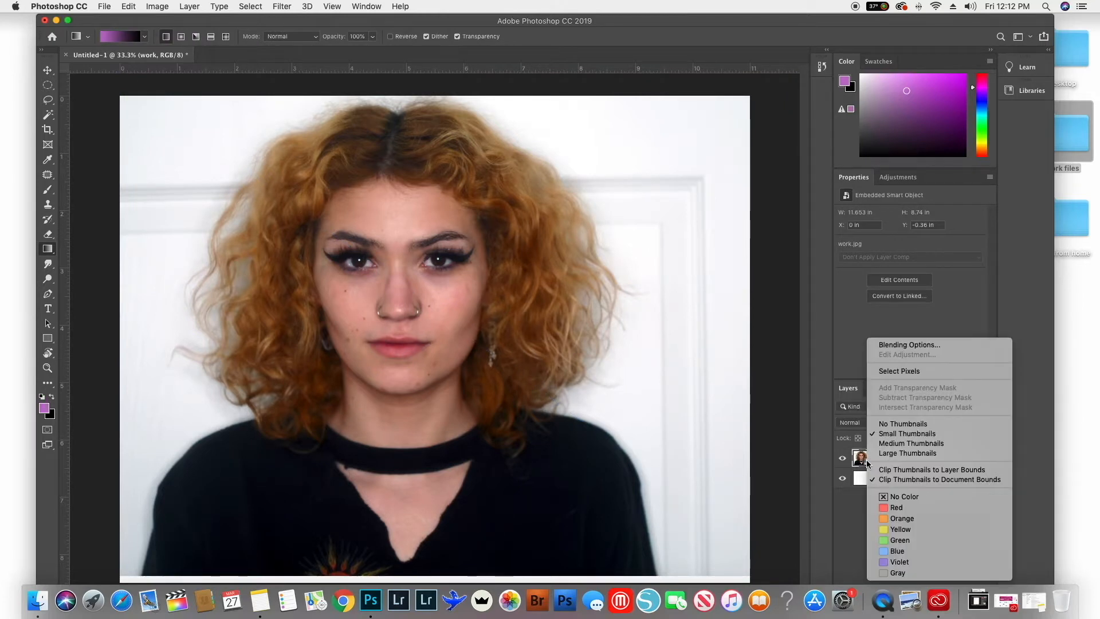
pyautogui.press('Escape')
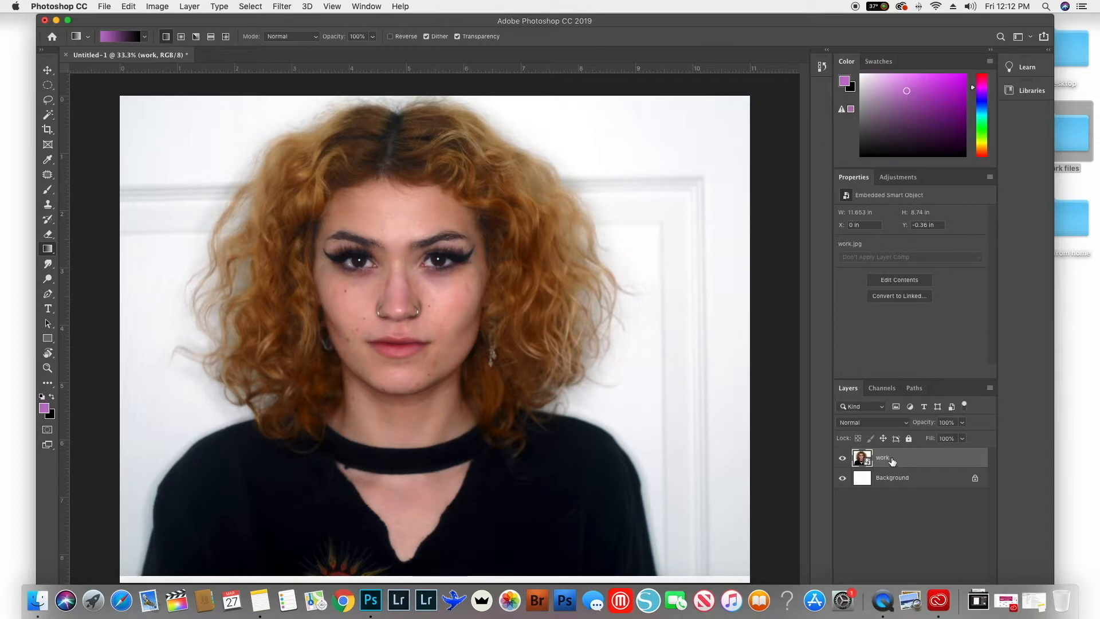
pyautogui.rightClick(891, 460)
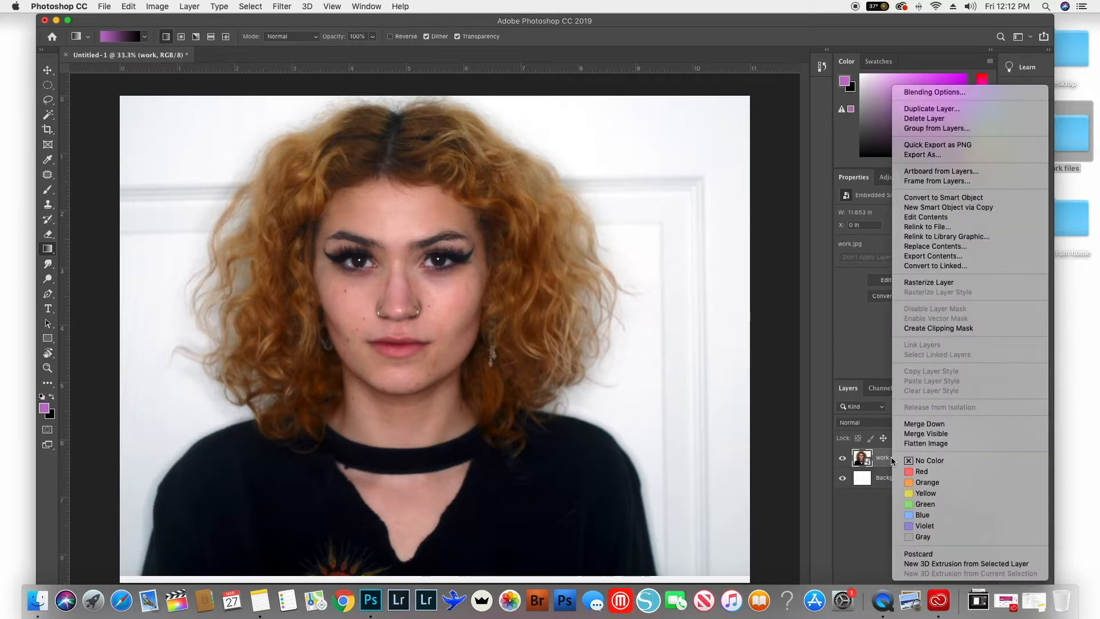
pyautogui.click(937, 284)
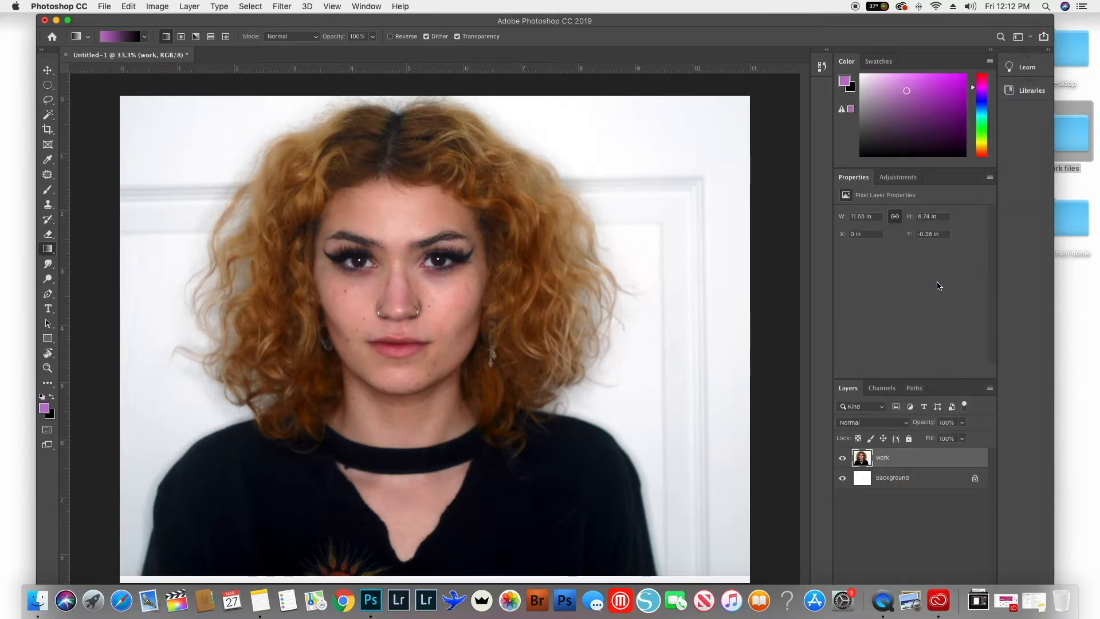
# Remove the light door background surrounding the woman with the Magic Wand at tolerance 32.
pyautogui.click(49, 116)
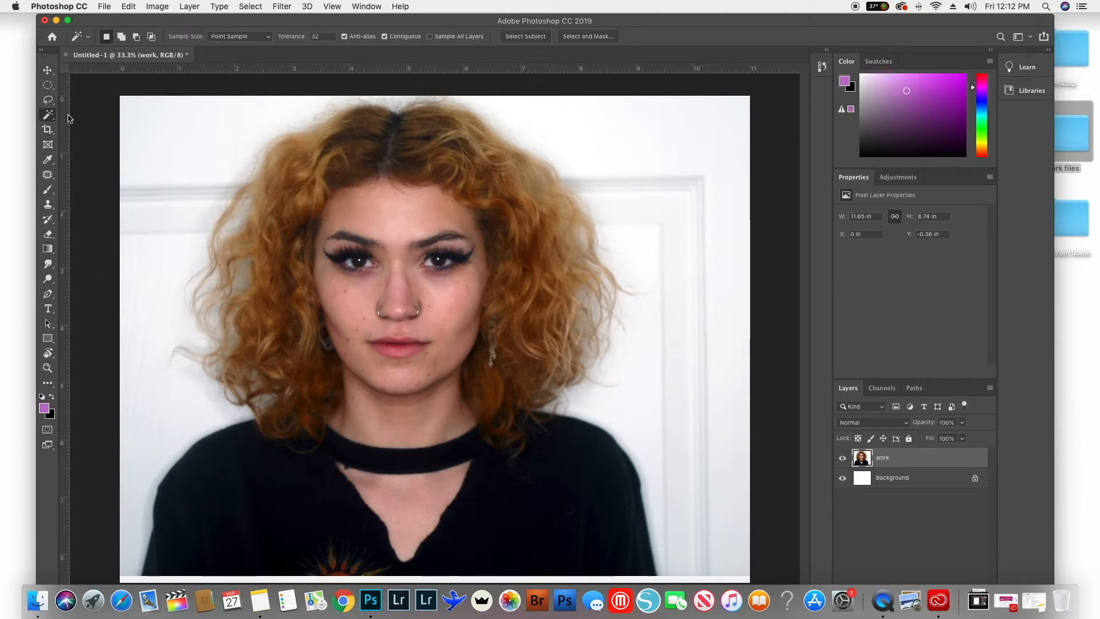
pyautogui.click(221, 136)
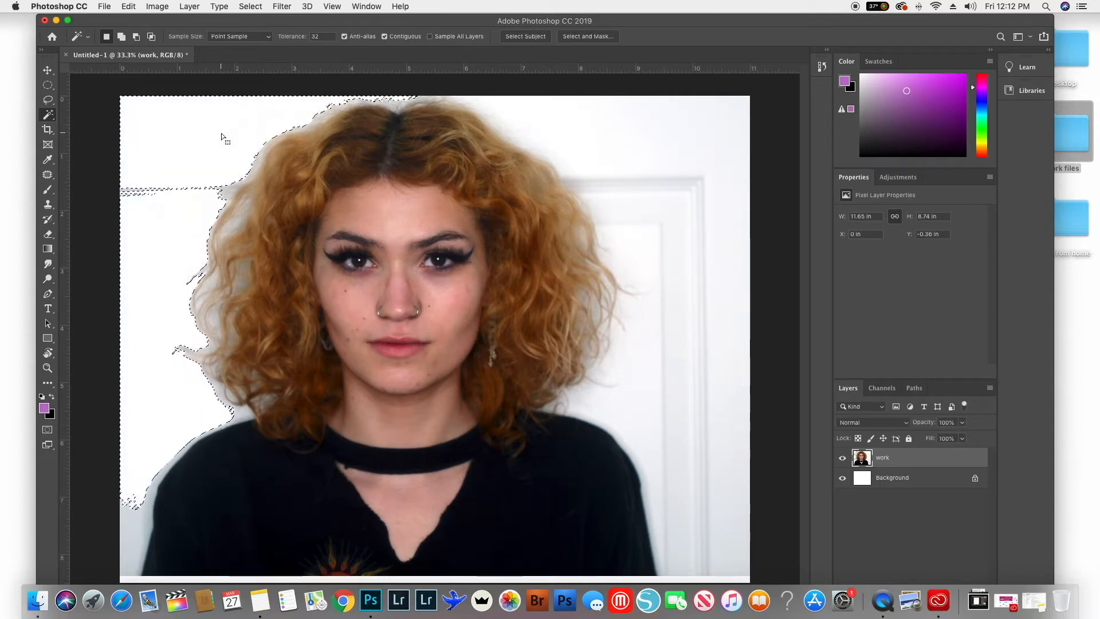
pyautogui.keyDown('shift'); pyautogui.click(226, 191); pyautogui.keyUp('shift')
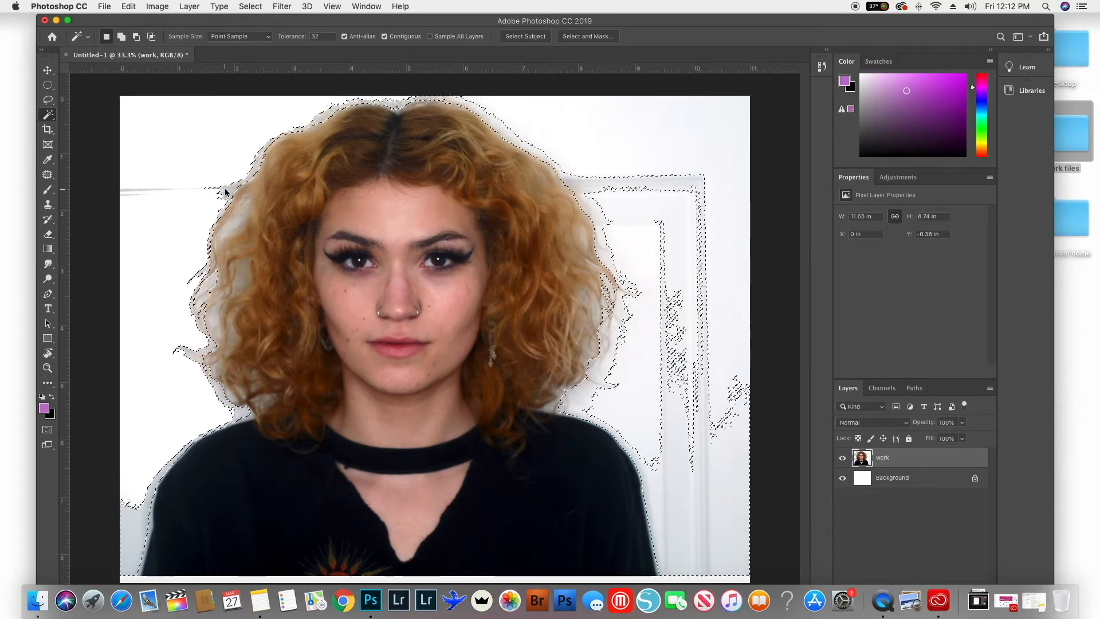
pyautogui.keyDown('shift'); pyautogui.click(229, 197); pyautogui.keyUp('shift')
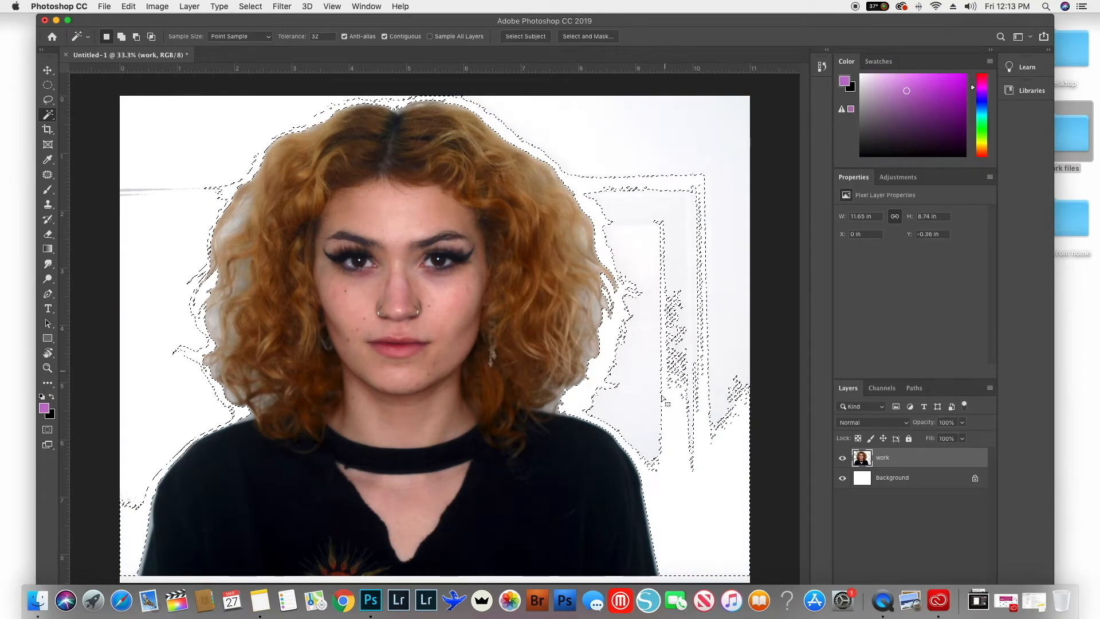
# Delete the remaining door panel beside the hair and the strip along the sleeve, and select the leftover horizontal door line.
pyautogui.click(648, 406)
pyautogui.click(656, 467)
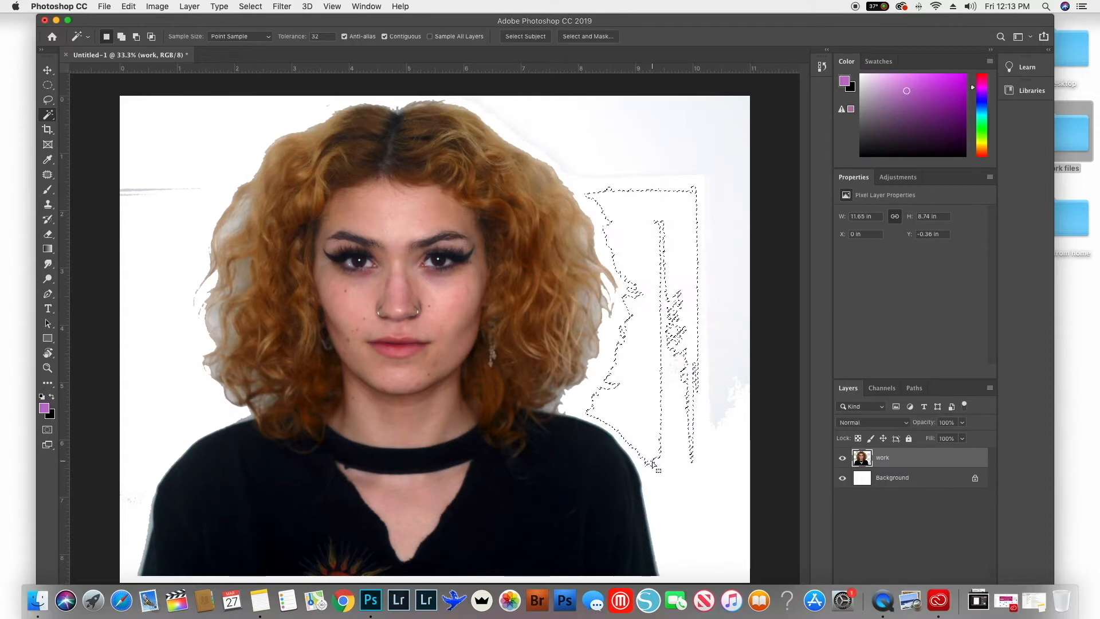
pyautogui.click(150, 530)
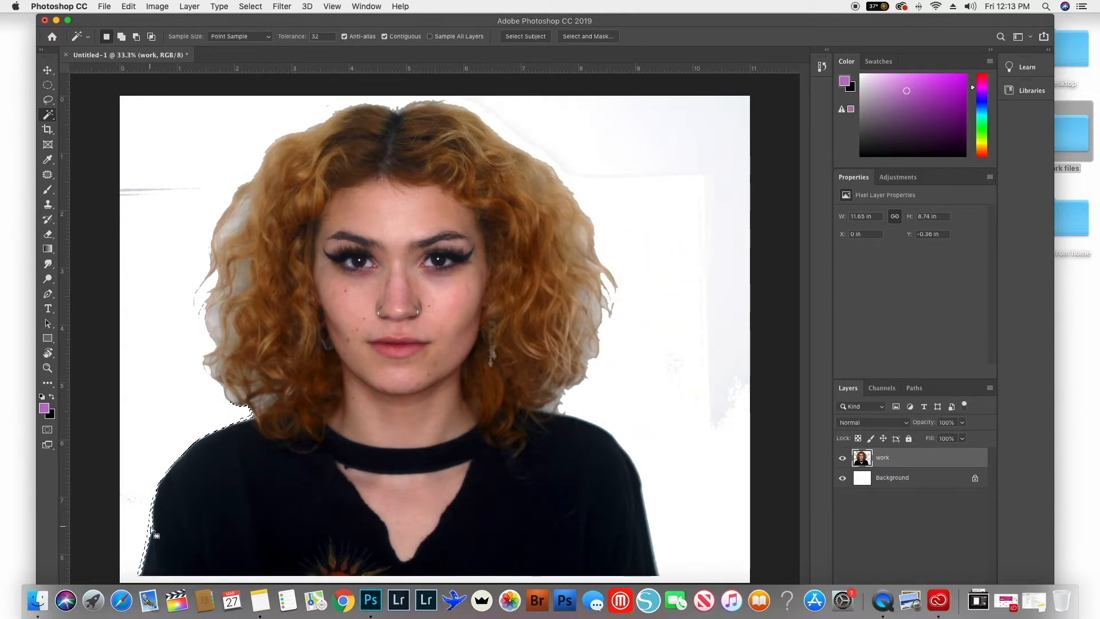
pyautogui.click(126, 191)
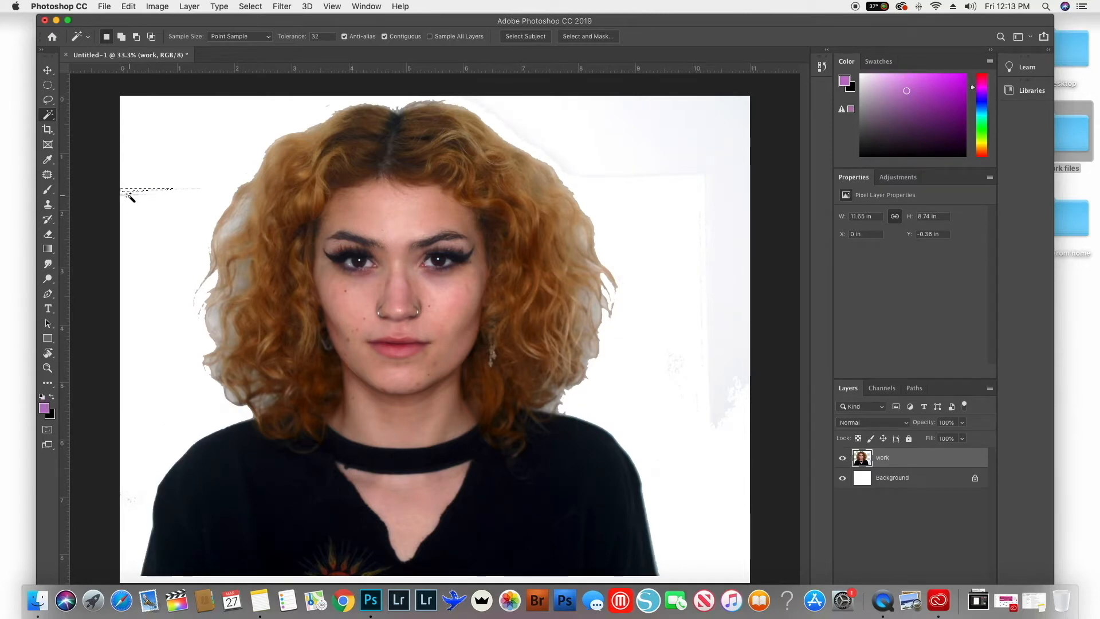
pyautogui.keyDown('shift'); pyautogui.click(129, 195); pyautogui.keyUp('shift')
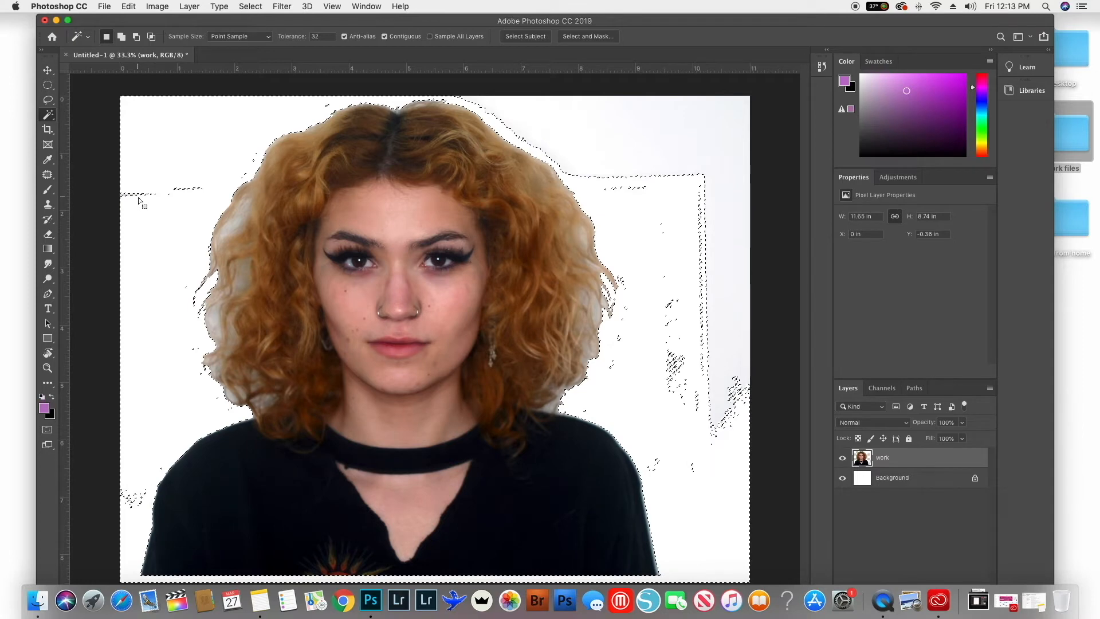
pyautogui.press('super+d')
pyautogui.press('super+z')
pyautogui.press('super+d')
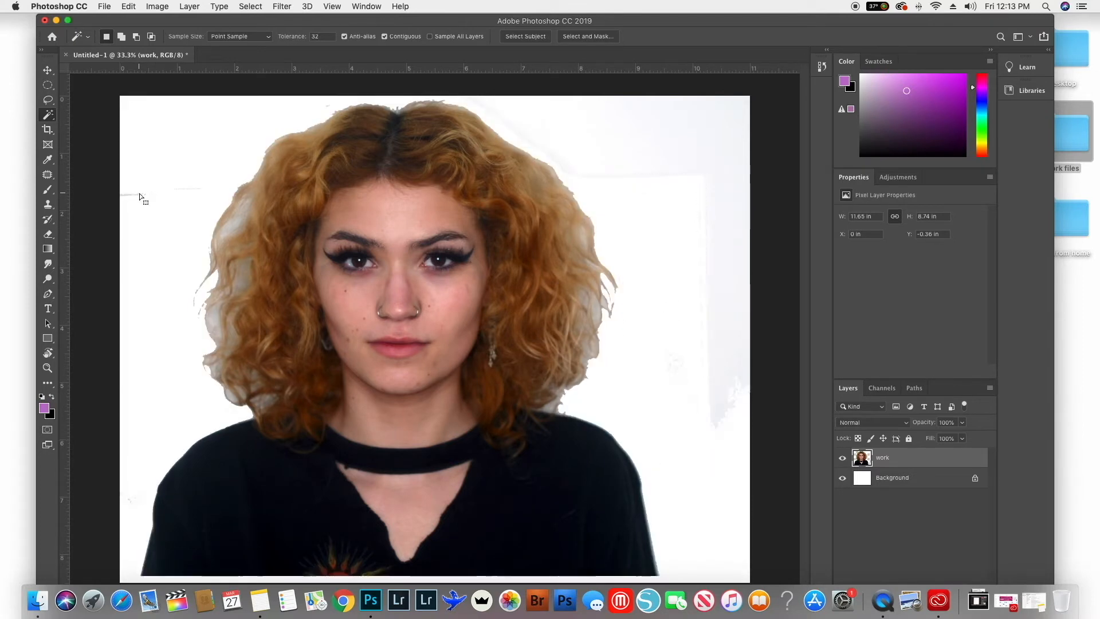
pyautogui.click(135, 192)
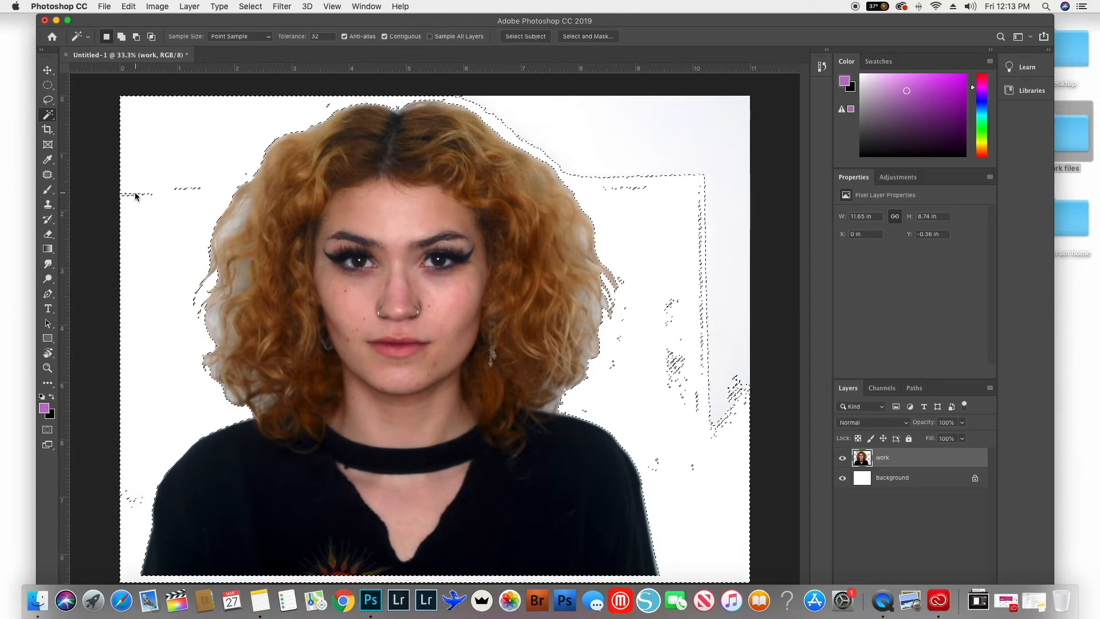
# Delete the light patch beside the lower hair curls and the shaded wall area along the photo's far edge.
pyautogui.click(550, 409)
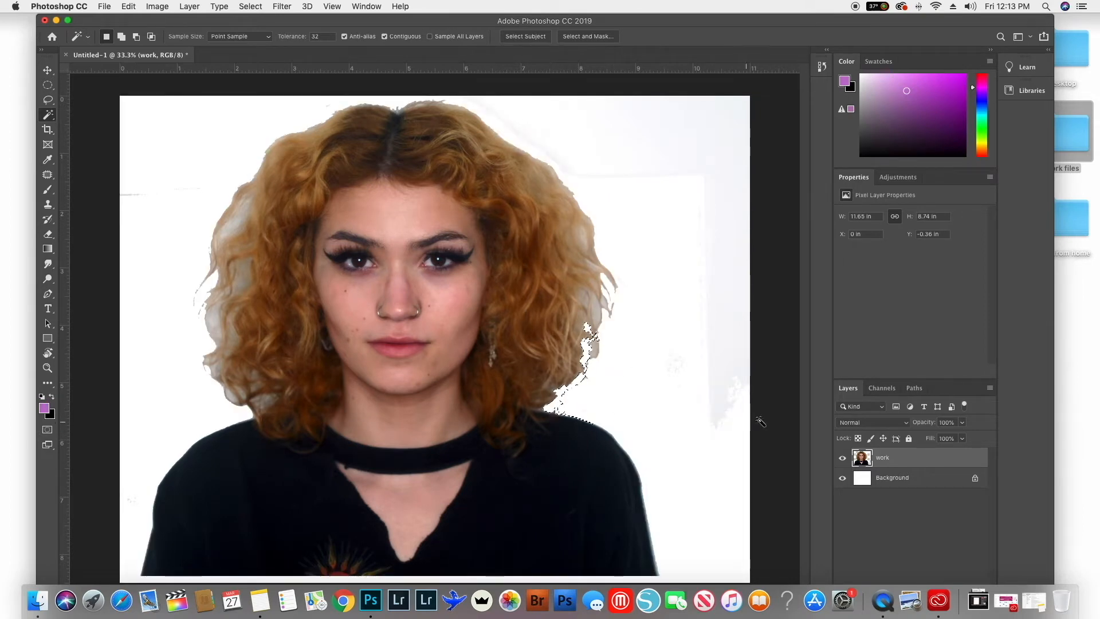
pyautogui.click(713, 397)
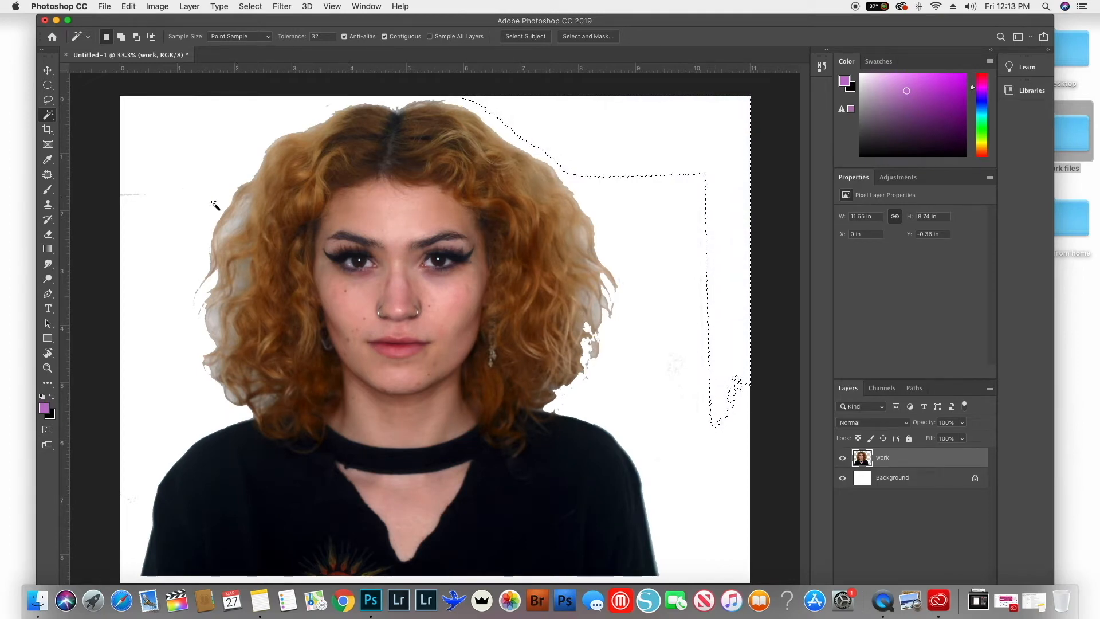
pyautogui.click(194, 199)
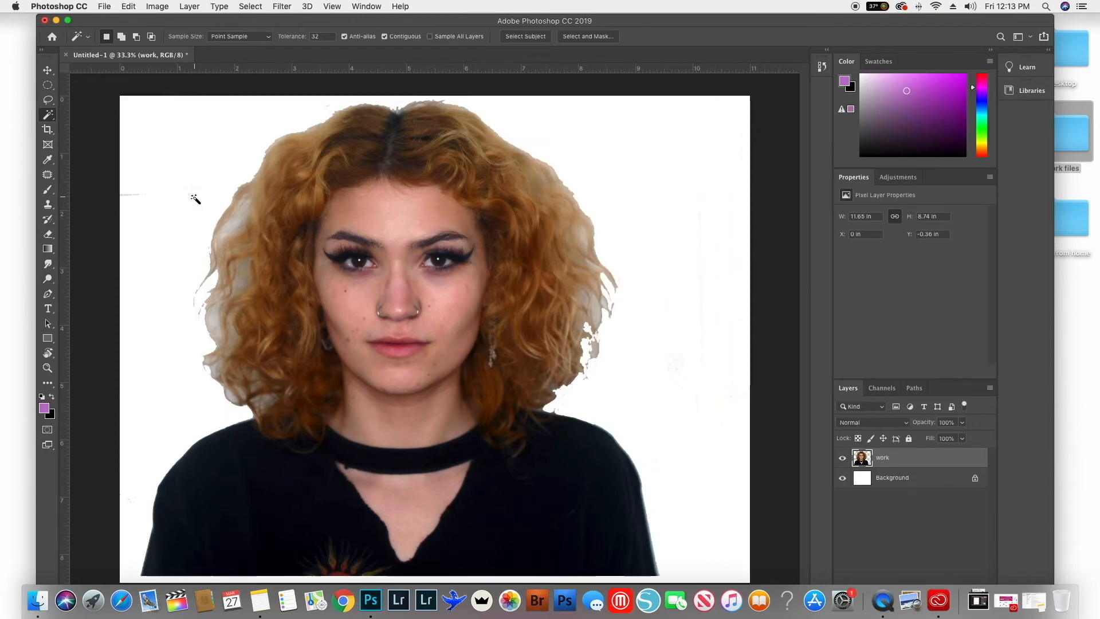
# Erase the leftover door line and stray specks around the portrait with the Eraser.
pyautogui.click(48, 234)
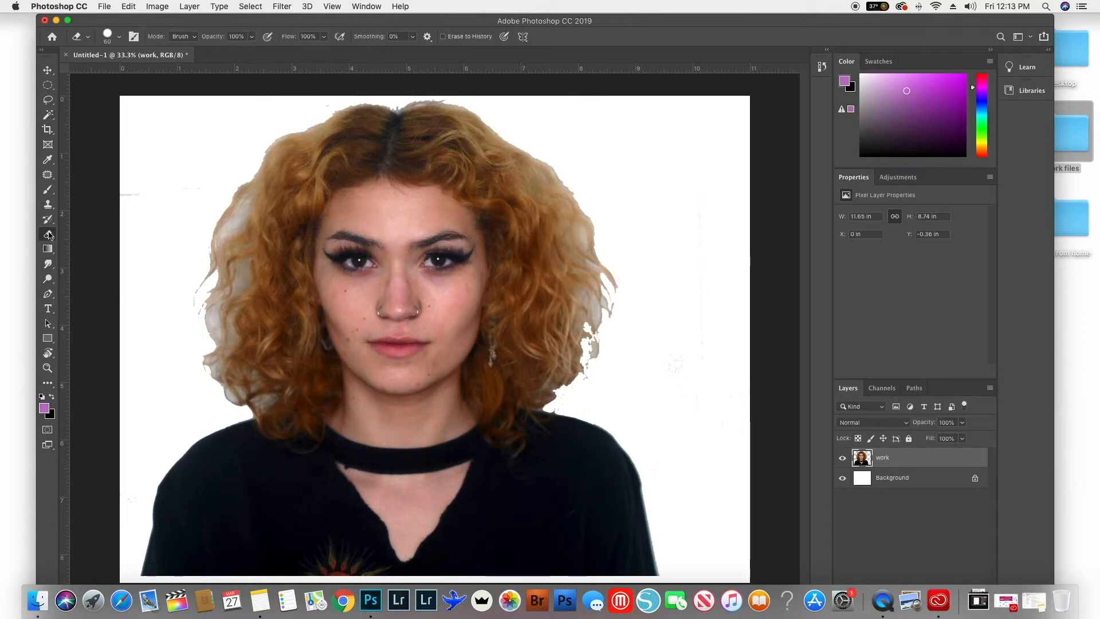
pyautogui.moveTo(113, 192); pyautogui.dragTo(187, 192)
pyautogui.click(47, 72)
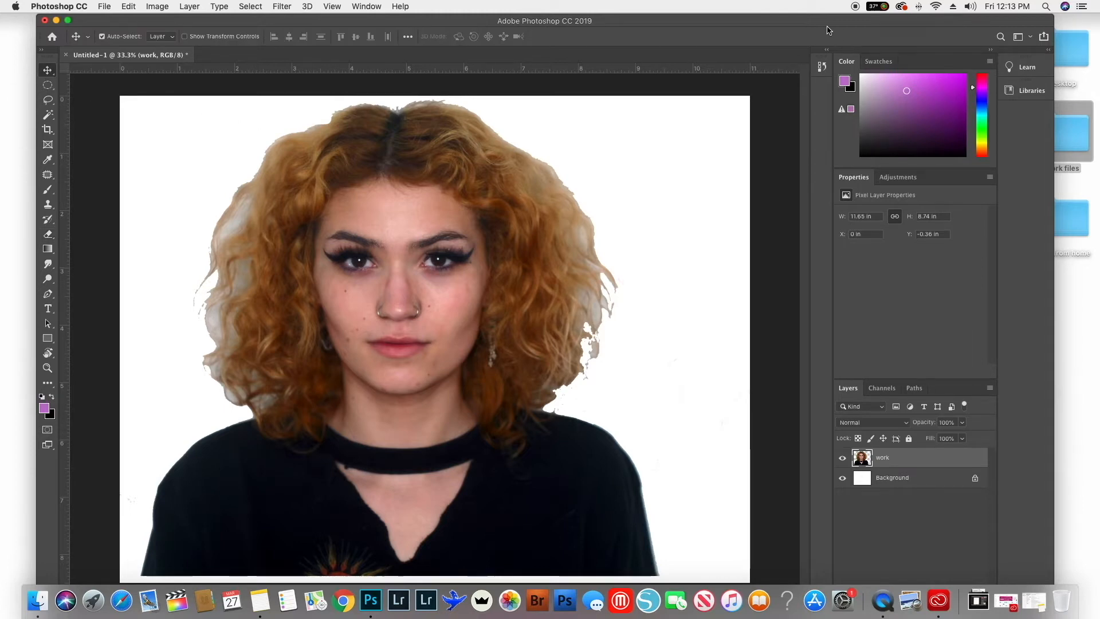
# Place the bare tree image from the work files folder into the document and shift it over the portrait.
pyautogui.moveTo(815, 27); pyautogui.dragTo(703, 31)
pyautogui.doubleClick(1045, 135)
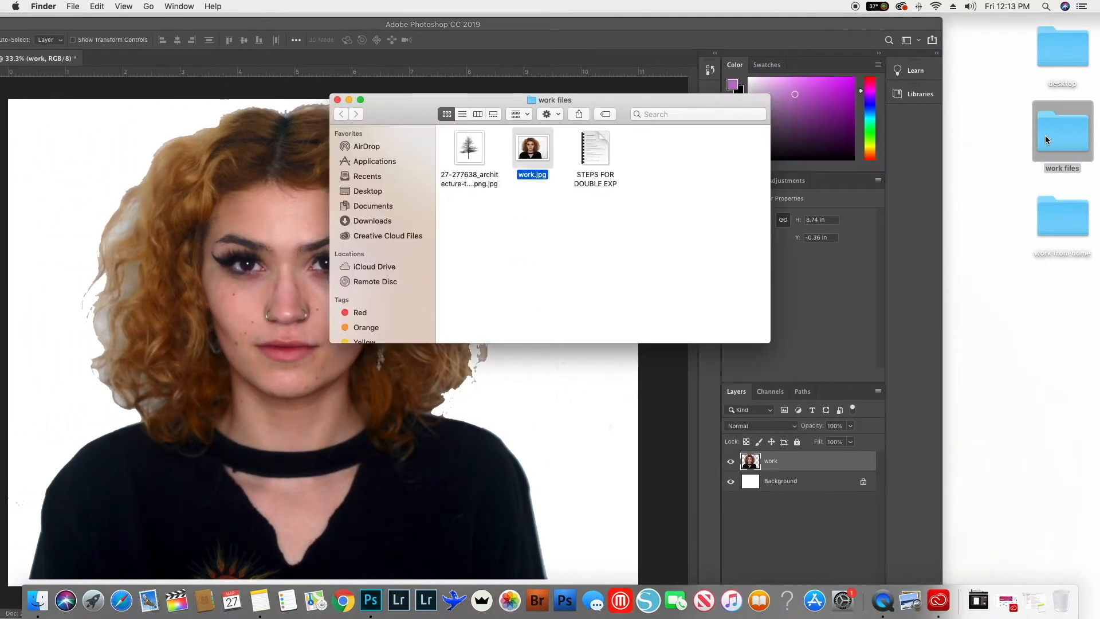
pyautogui.click(468, 152)
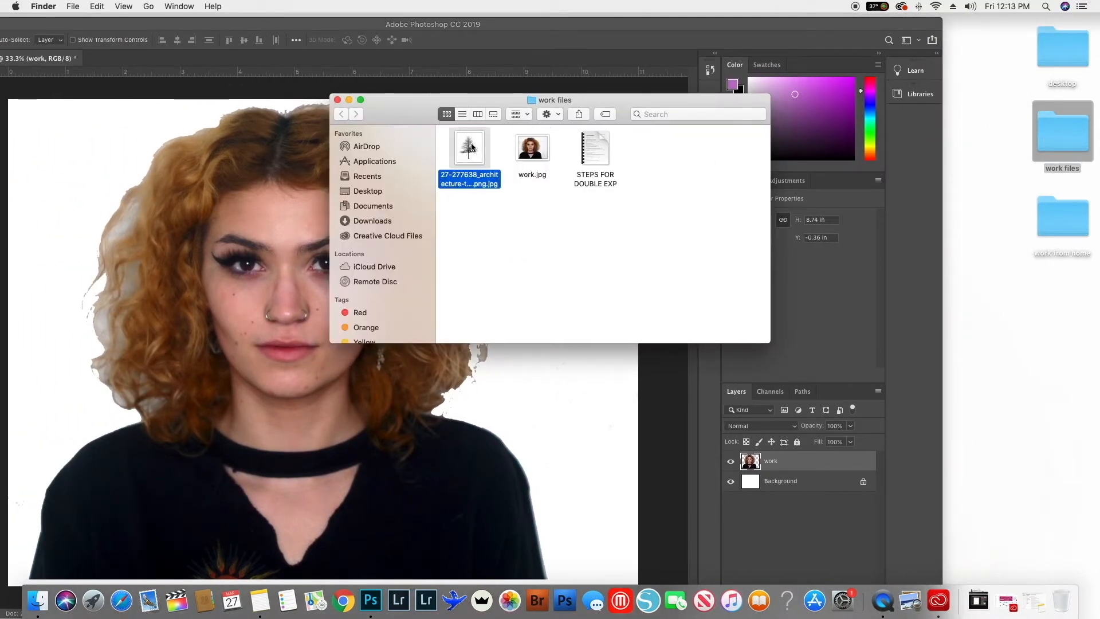
pyautogui.moveTo(471, 147); pyautogui.dragTo(270, 342)
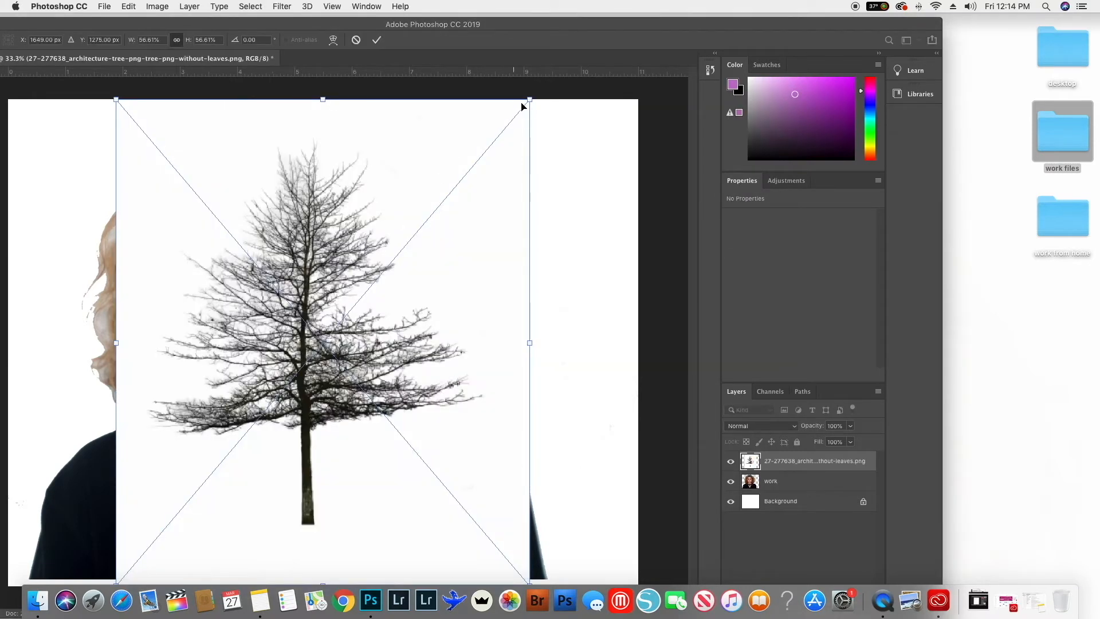
pyautogui.moveTo(501, 147); pyautogui.dragTo(459, 189)
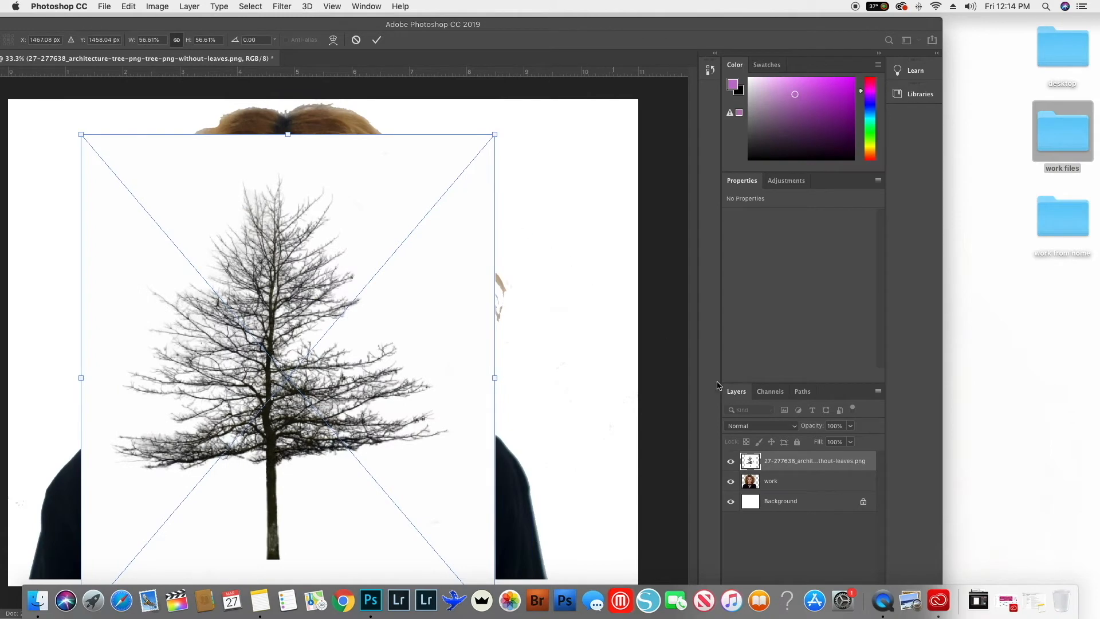
# Lower the tree layer's opacity to 32% and enlarge the tree to about 99.7%, aligning its trunk with the middle of the face.
pyautogui.click(850, 427)
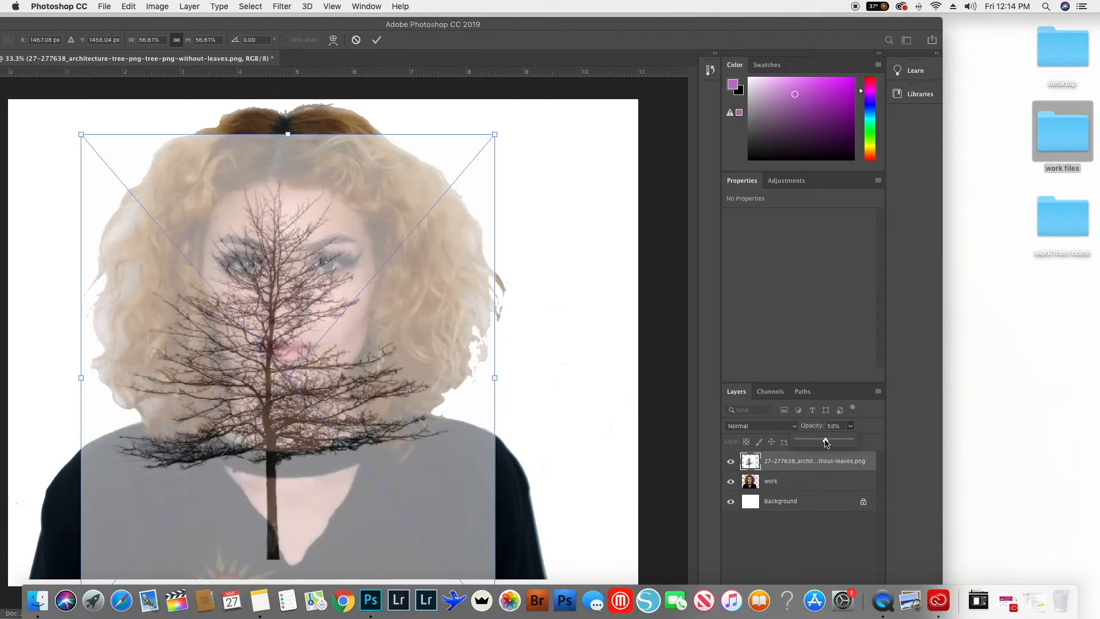
pyautogui.moveTo(826, 441); pyautogui.dragTo(815, 442)
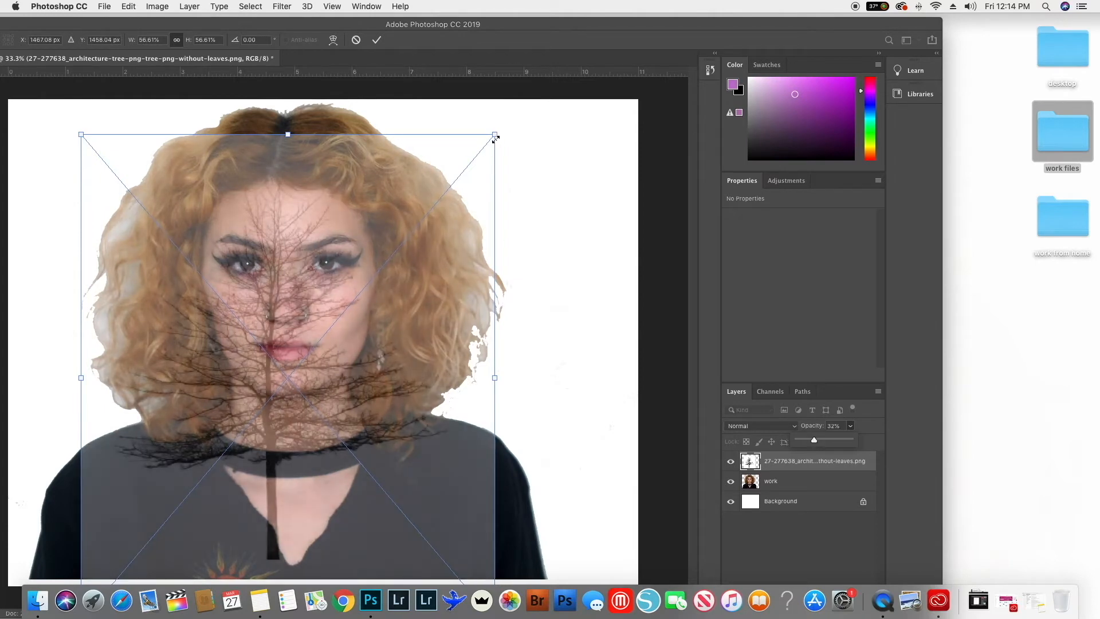
pyautogui.moveTo(495, 138); pyautogui.dragTo(629, 20)
pyautogui.moveTo(462, 221); pyautogui.dragTo(421, 318)
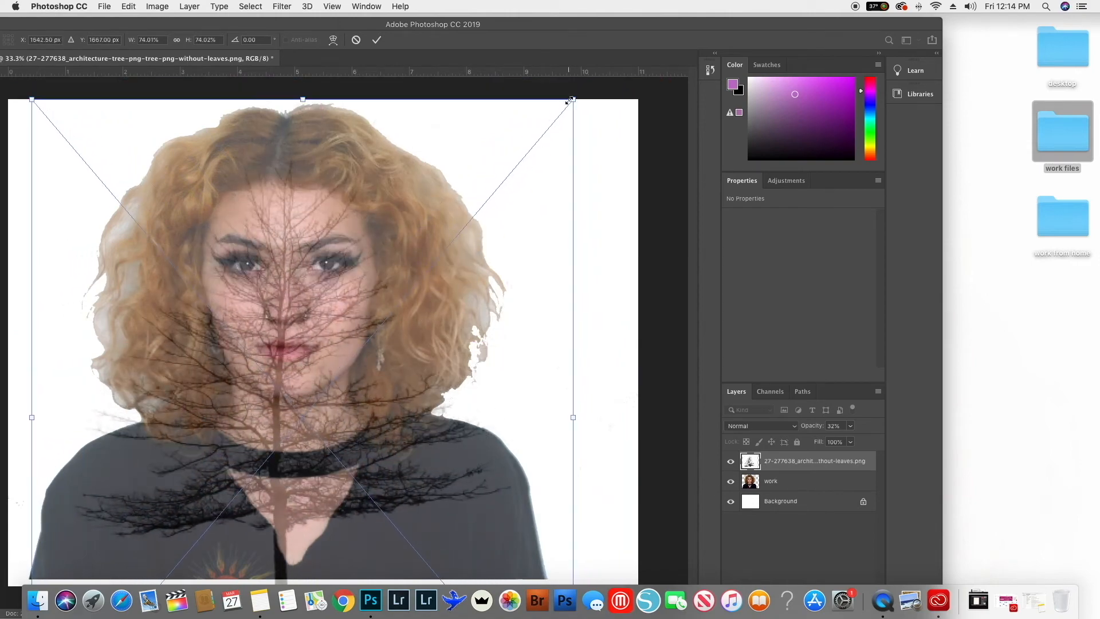
pyautogui.moveTo(570, 100); pyautogui.dragTo(693, 16)
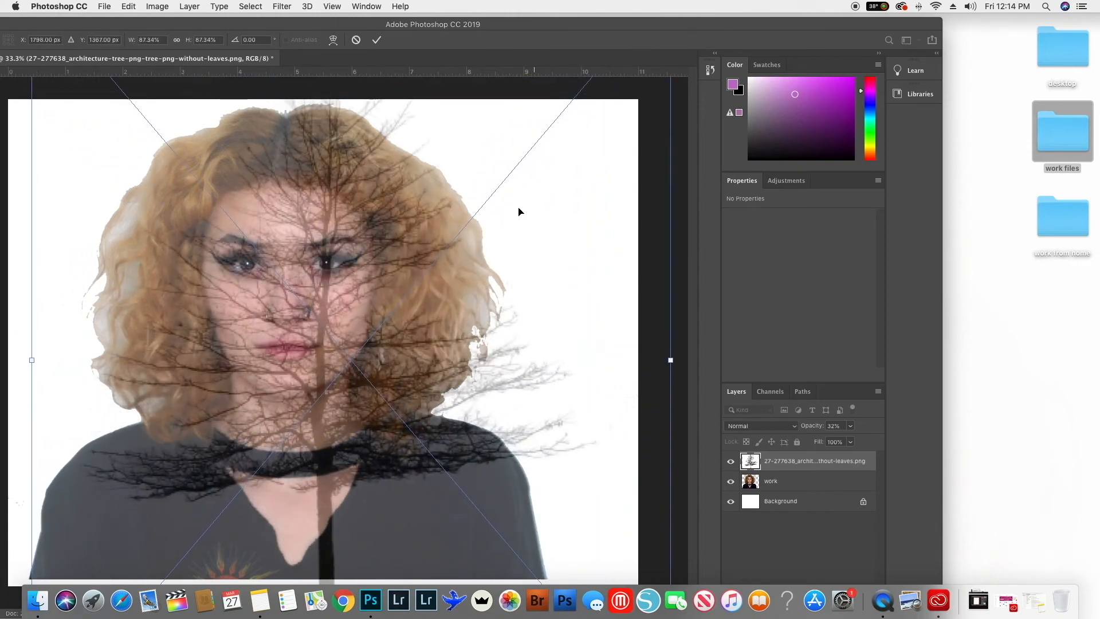
pyautogui.moveTo(520, 212); pyautogui.dragTo(479, 285)
pyautogui.moveTo(567, 206); pyautogui.dragTo(564, 294)
pyautogui.moveTo(616, 178); pyautogui.dragTo(662, 110)
pyautogui.moveTo(349, 337); pyautogui.dragTo(309, 284)
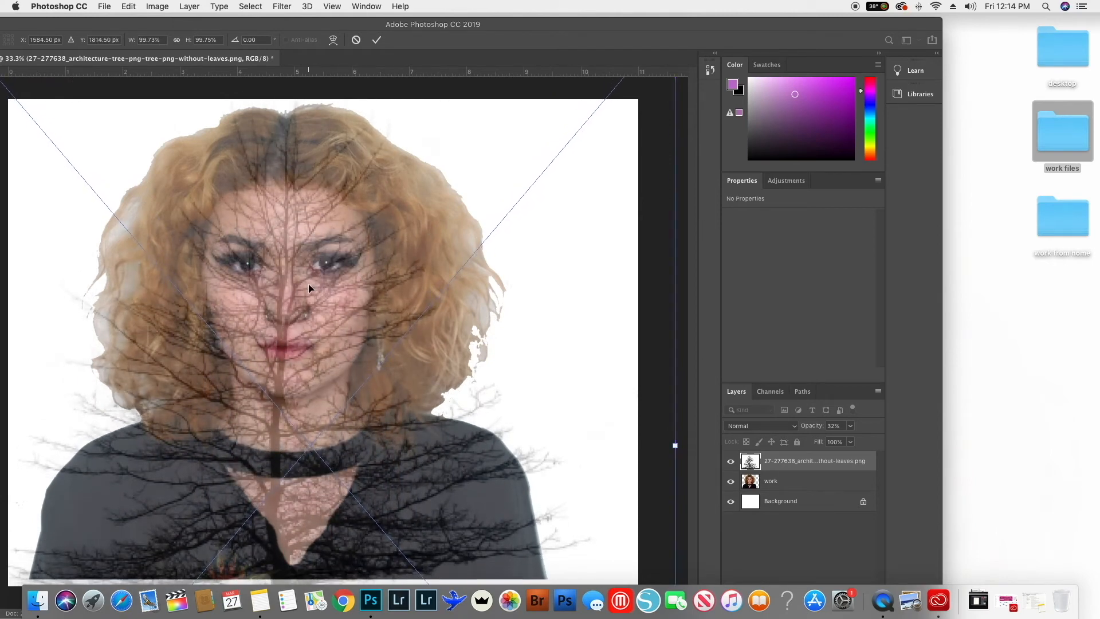
# Restore the tree layer's opacity to 100%.
pyautogui.click(850, 427)
pyautogui.moveTo(849, 443); pyautogui.dragTo(894, 442)
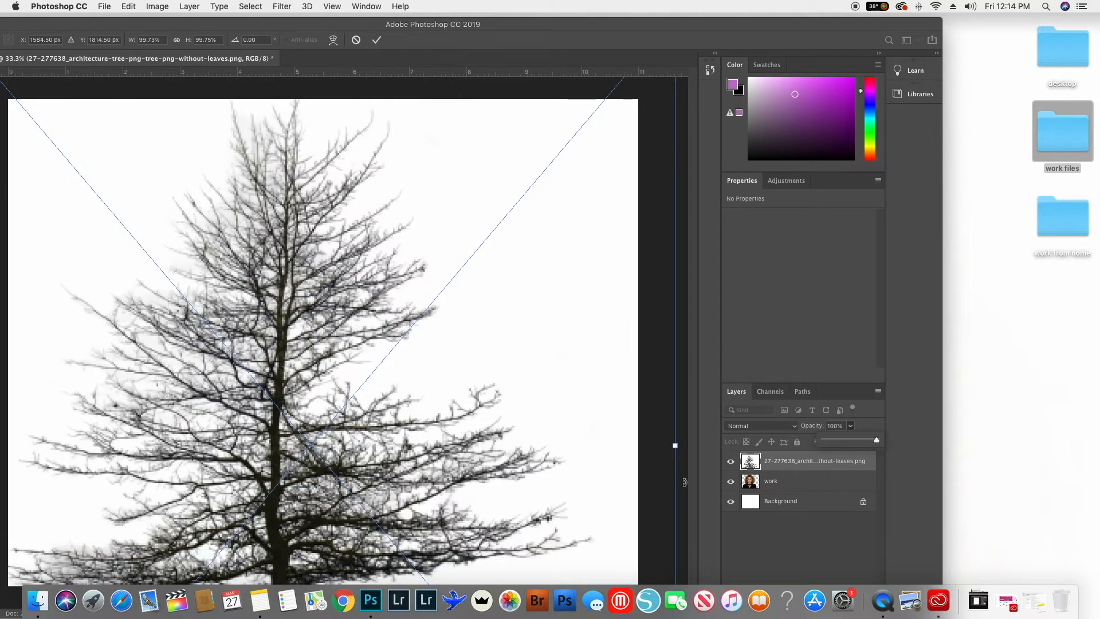
pyautogui.click(660, 484)
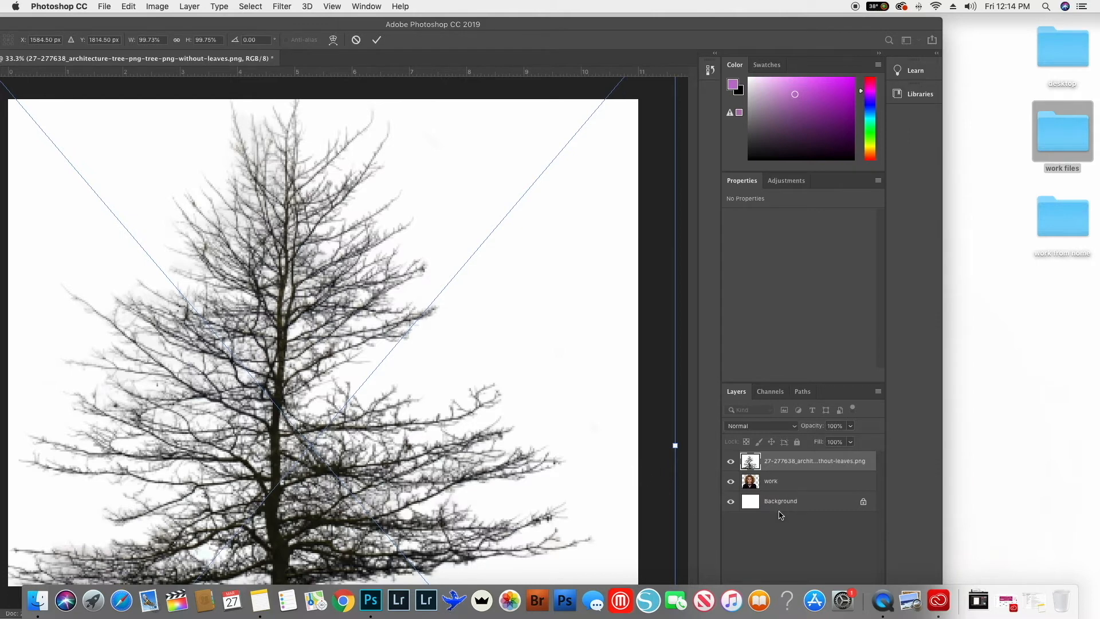
# Rasterize the tree layer and set its blend mode to Lighten.
pyautogui.click(766, 533)
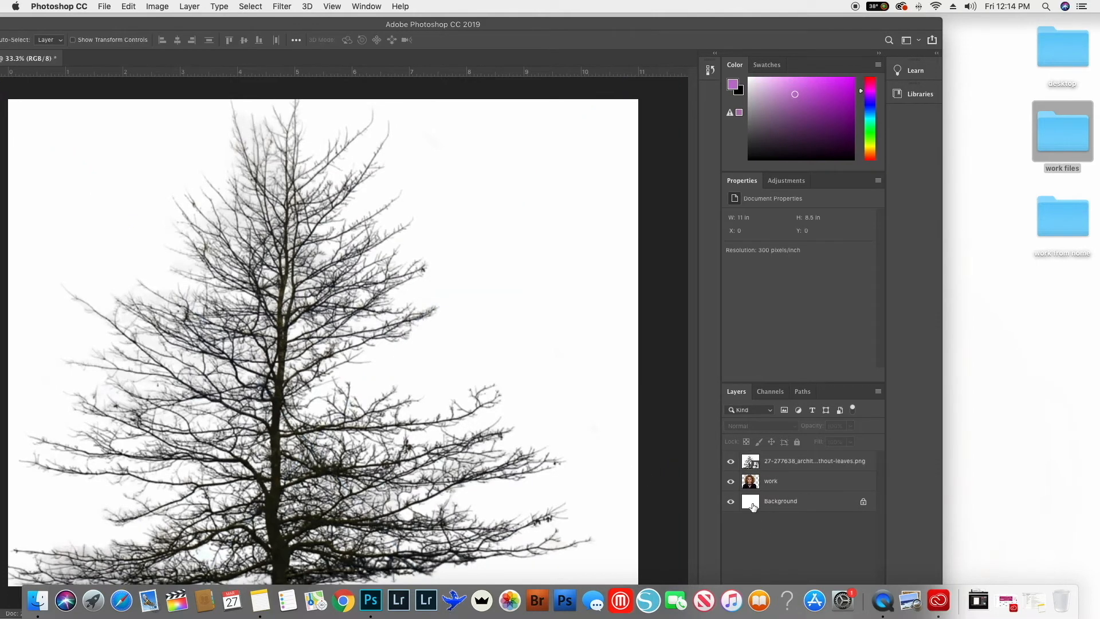
pyautogui.rightClick(773, 465)
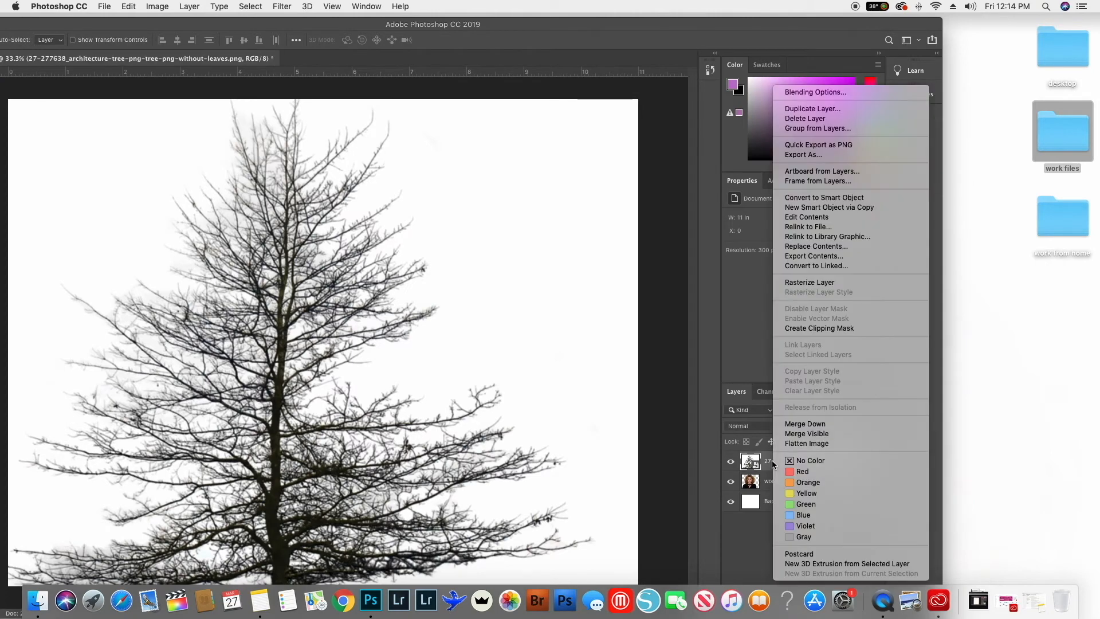
pyautogui.click(810, 283)
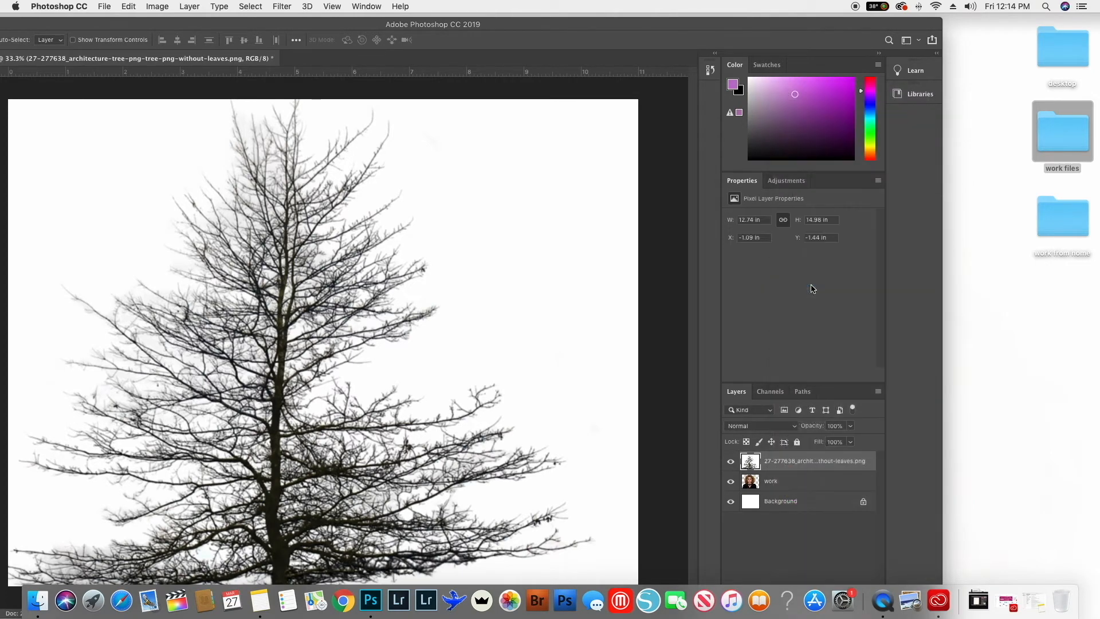
pyautogui.click(786, 427)
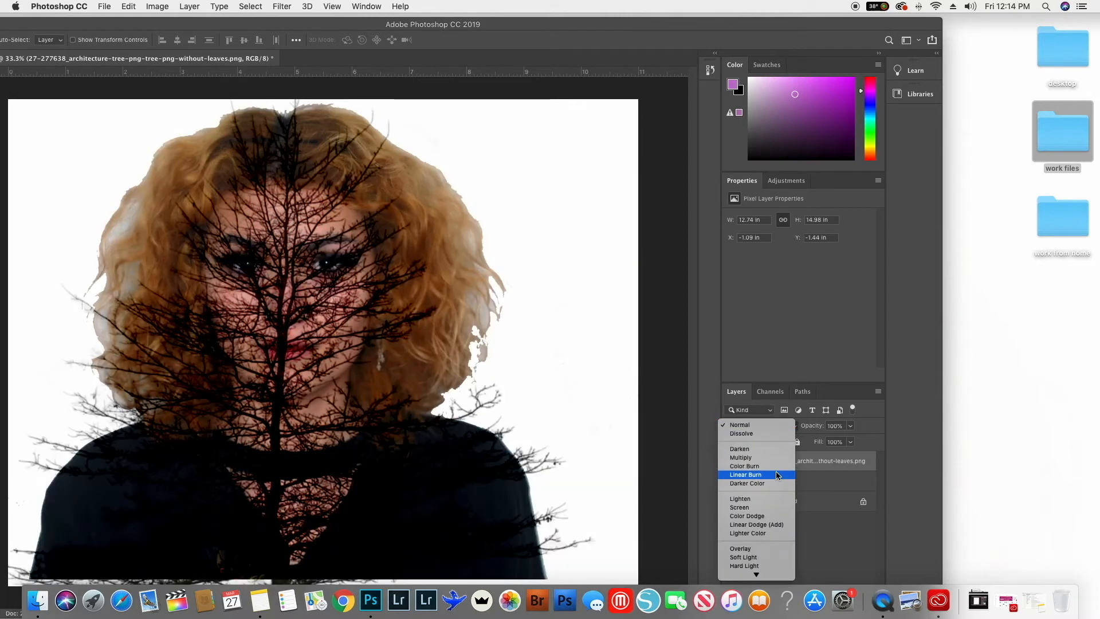
pyautogui.click(773, 503)
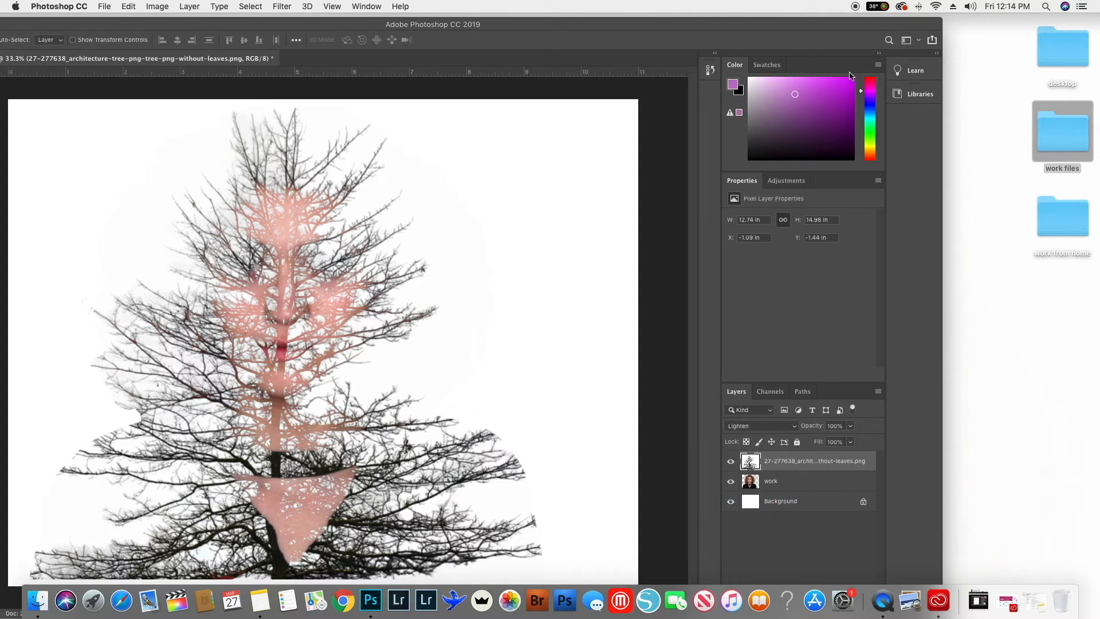
# Reposition the application window and expand it to fill the whole screen.
pyautogui.moveTo(865, 29); pyautogui.dragTo(873, 24)
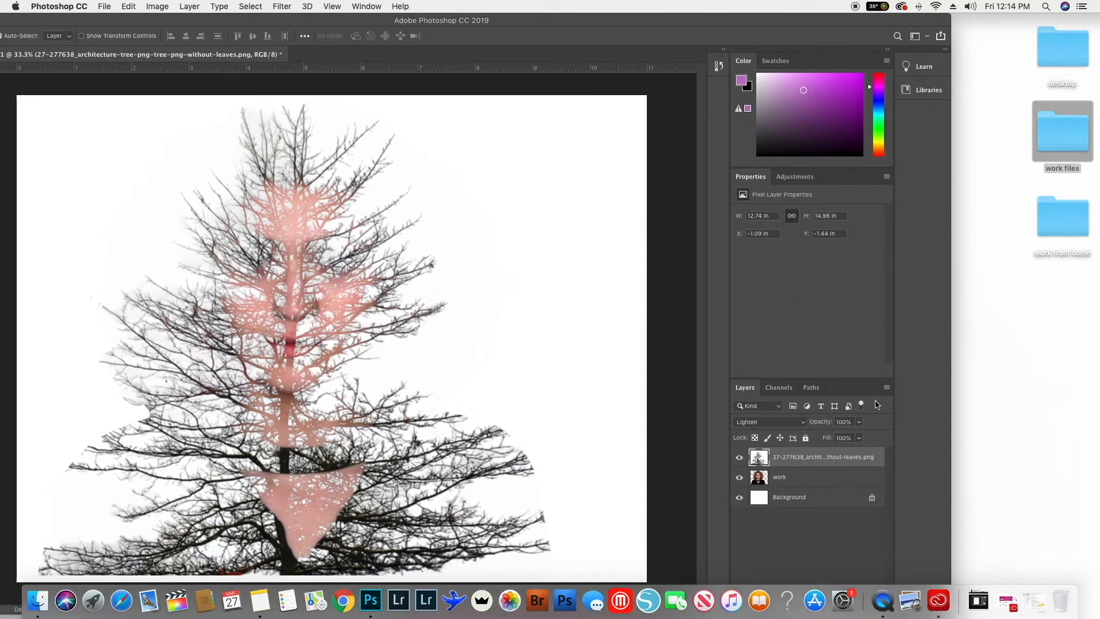
pyautogui.click(795, 537)
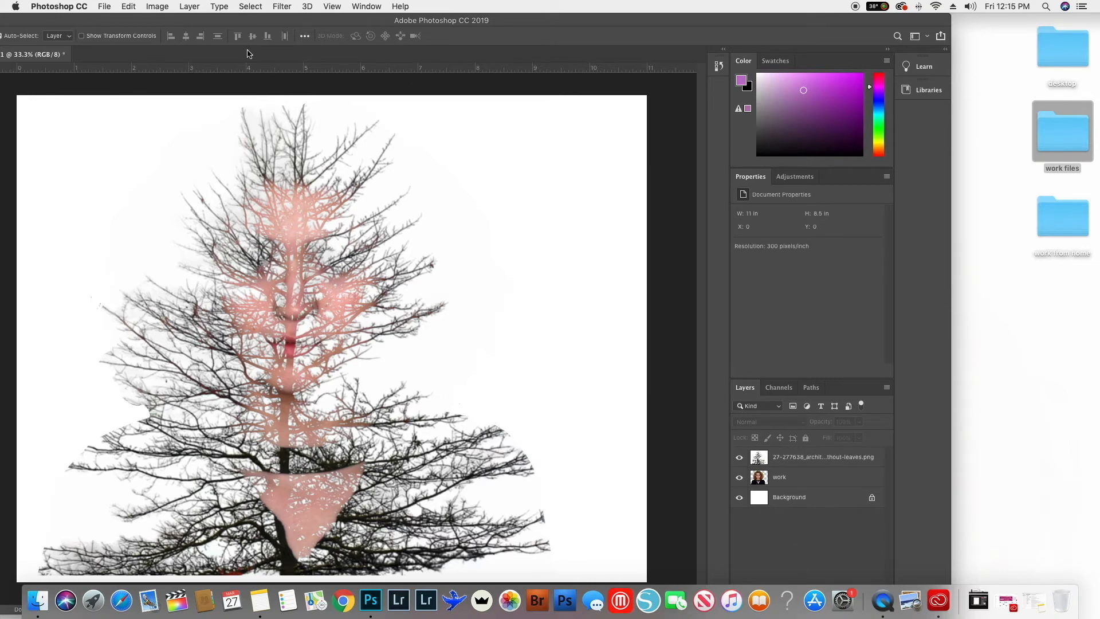
pyautogui.moveTo(125, 22); pyautogui.dragTo(326, 20)
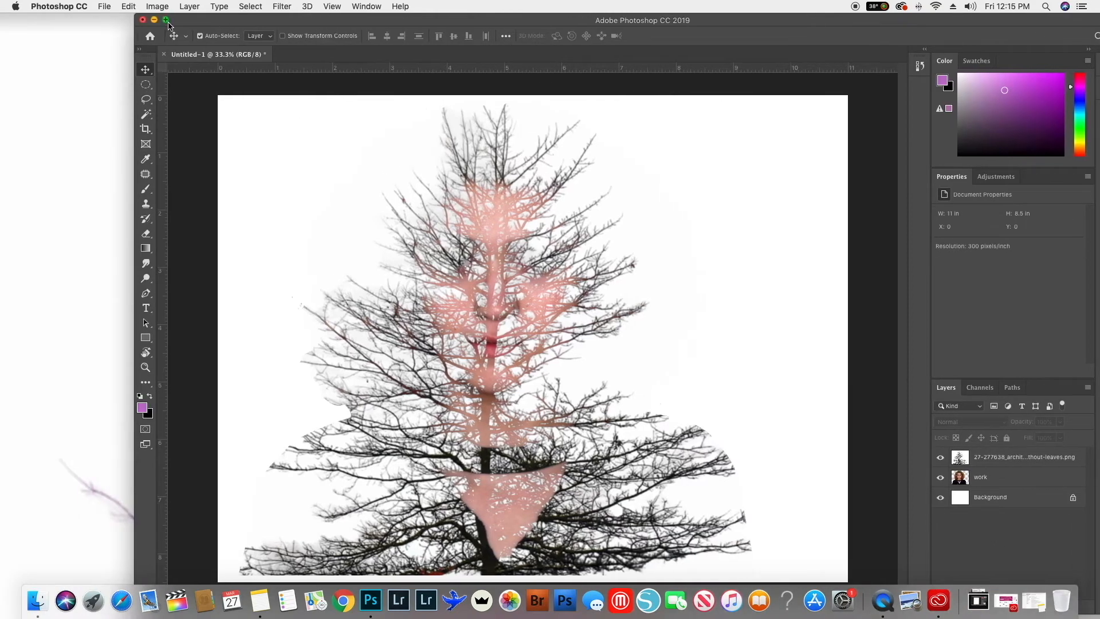
pyautogui.click(166, 20)
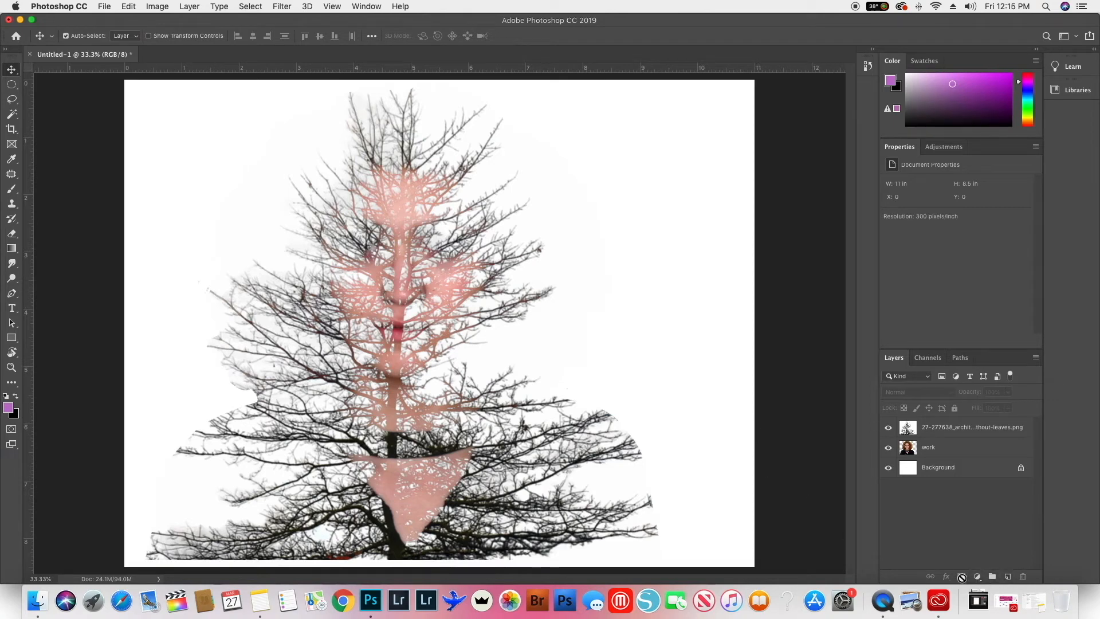
# Add a layer mask to the tree layer and paint black with a 33% opacity brush to reveal the eyes and mouth.
pyautogui.click(943, 431)
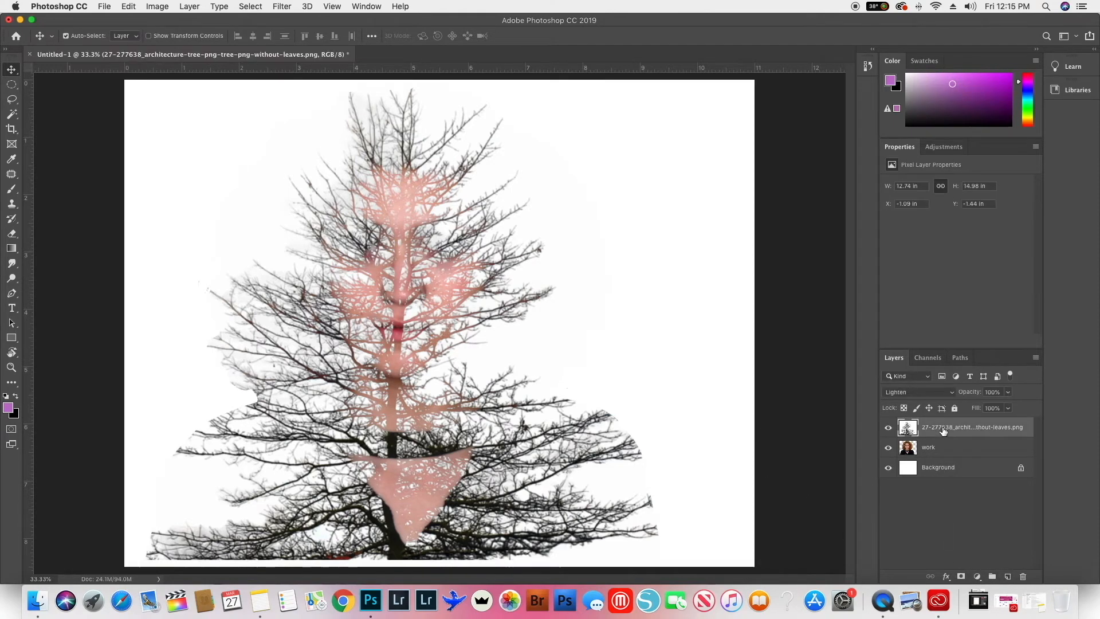
pyautogui.click(961, 577)
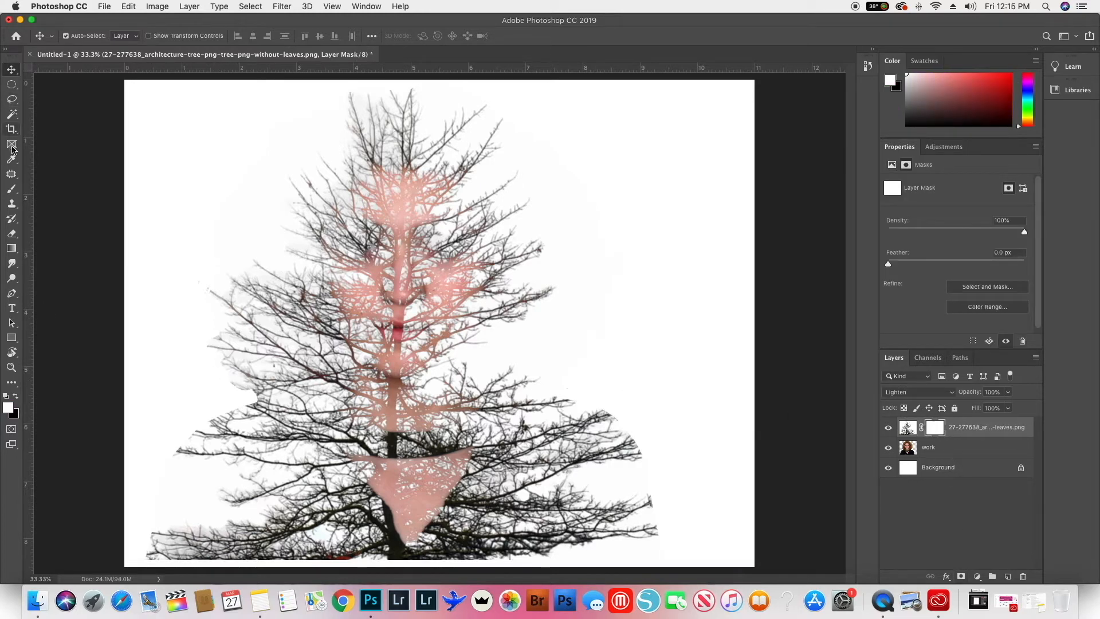
pyautogui.click(12, 190)
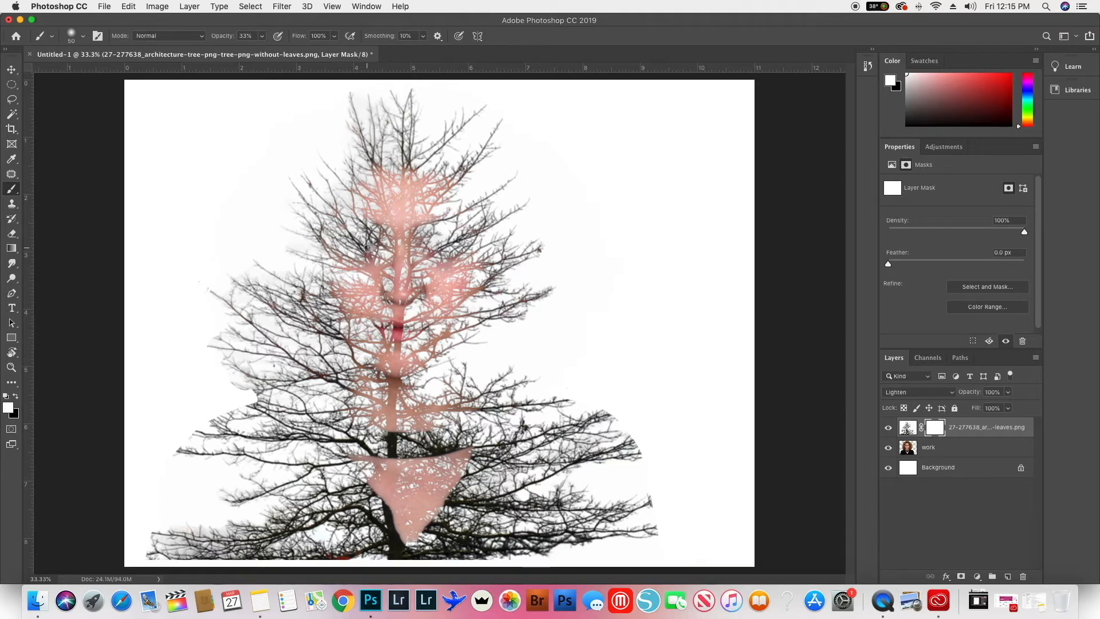
pyautogui.press('x')
pyautogui.moveTo(335, 241)
pyautogui.mouseDown()
pyautogui.moveTo(382, 244)
pyautogui.moveTo(333, 250)
pyautogui.moveTo(411, 249)
pyautogui.moveTo(438, 231)
pyautogui.moveTo(428, 246)
pyautogui.moveTo(474, 242)
pyautogui.moveTo(341, 247)
pyautogui.mouseUp()
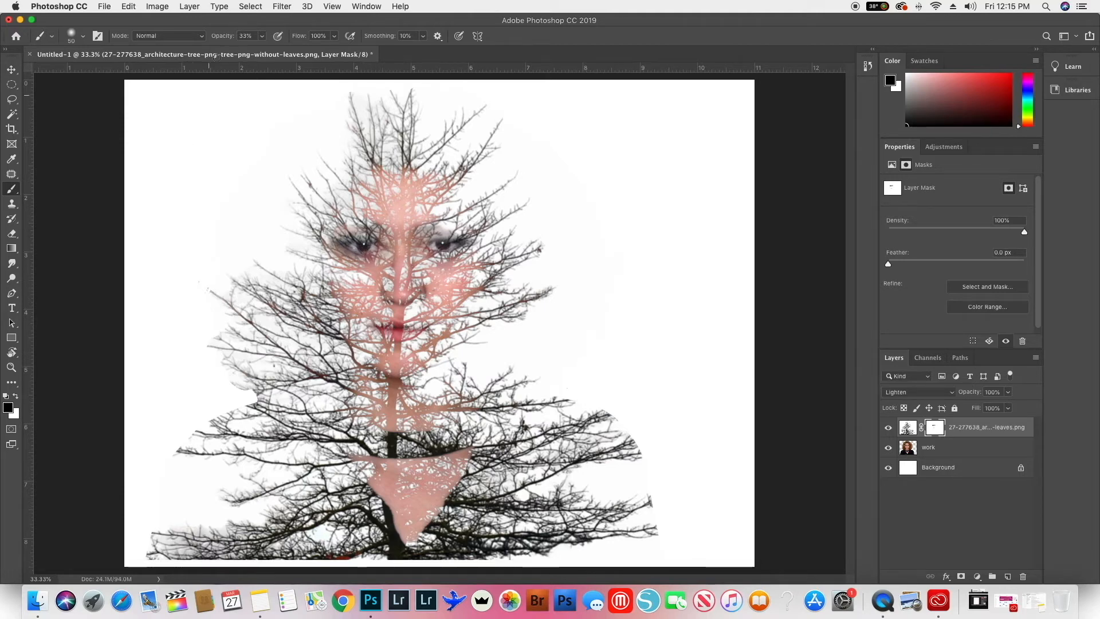
# Raise the brush opacity to 73%, reveal more of the face on the mask with black, and restore branches along its edge with white.
pyautogui.moveTo(262, 36); pyautogui.dragTo(284, 50)
pyautogui.moveTo(395, 331)
pyautogui.mouseDown()
pyautogui.moveTo(372, 323)
pyautogui.moveTo(429, 323)
pyautogui.moveTo(400, 274)
pyautogui.moveTo(410, 280)
pyautogui.moveTo(442, 245)
pyautogui.moveTo(423, 234)
pyautogui.moveTo(420, 242)
pyautogui.moveTo(466, 267)
pyautogui.moveTo(417, 348)
pyautogui.moveTo(331, 241)
pyautogui.moveTo(382, 246)
pyautogui.moveTo(344, 255)
pyautogui.moveTo(346, 233)
pyautogui.moveTo(314, 231)
pyautogui.moveTo(376, 221)
pyautogui.moveTo(372, 205)
pyautogui.moveTo(332, 224)
pyautogui.moveTo(335, 212)
pyautogui.moveTo(430, 214)
pyautogui.moveTo(434, 233)
pyautogui.moveTo(462, 240)
pyautogui.moveTo(468, 267)
pyautogui.moveTo(421, 294)
pyautogui.moveTo(329, 262)
pyautogui.moveTo(365, 290)
pyautogui.moveTo(324, 257)
pyautogui.moveTo(327, 228)
pyautogui.moveTo(326, 249)
pyautogui.moveTo(379, 230)
pyautogui.moveTo(395, 344)
pyautogui.moveTo(409, 358)
pyautogui.moveTo(347, 342)
pyautogui.moveTo(365, 365)
pyautogui.moveTo(456, 351)
pyautogui.moveTo(390, 303)
pyautogui.moveTo(361, 347)
pyautogui.mouseUp()
pyautogui.press('x')
pyautogui.moveTo(305, 266)
pyautogui.mouseDown()
pyautogui.moveTo(323, 211)
pyautogui.moveTo(302, 264)
pyautogui.moveTo(314, 280)
pyautogui.mouseUp()
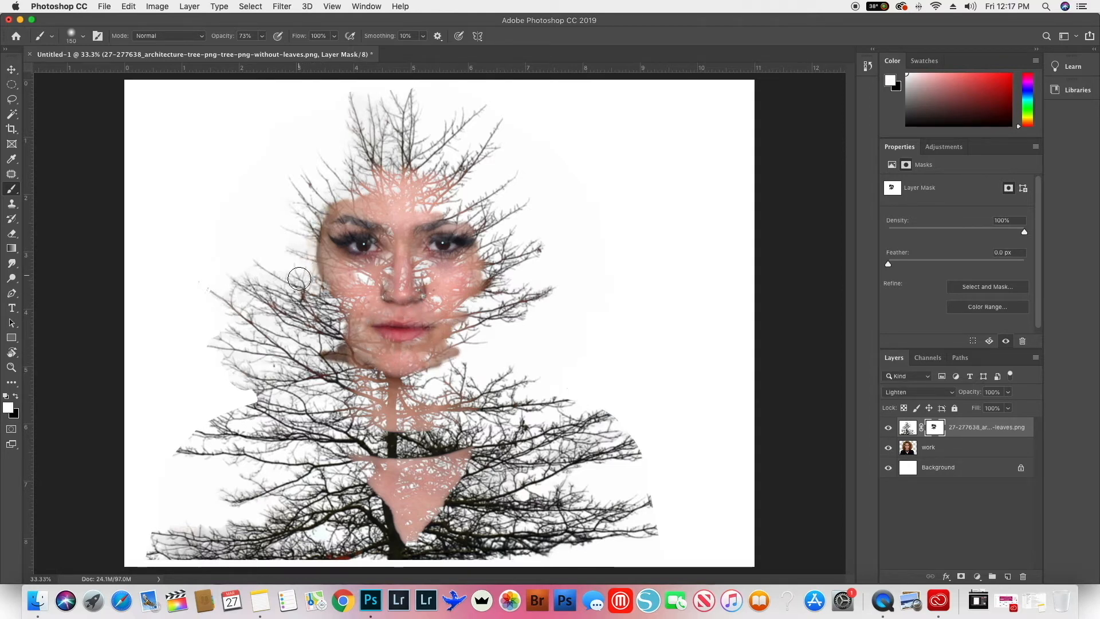
# Enlarge the brush to 500 and paint white on the mask over the face to bring branches back.
pyautogui.press(']')
pyautogui.press(']')
pyautogui.press(']')
pyautogui.press(']')
pyautogui.press(']')
pyautogui.press(']')
pyautogui.press(']')
pyautogui.press(']')
pyautogui.press(']')
pyautogui.press(']')
pyautogui.press(']')
pyautogui.press(']')
pyautogui.press(']')
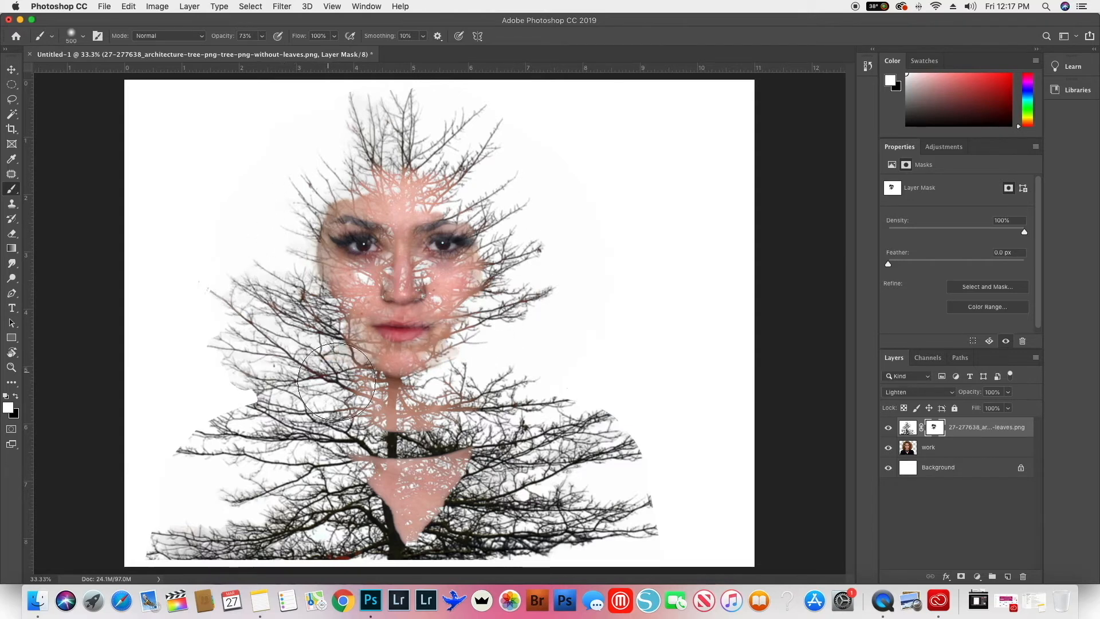
pyautogui.moveTo(378, 229)
pyautogui.mouseDown()
pyautogui.moveTo(346, 245)
pyautogui.moveTo(447, 235)
pyautogui.moveTo(366, 333)
pyautogui.moveTo(413, 367)
pyautogui.mouseUp()
# Refine the tree mask by alternating black and white strokes over the nose, mouth and chin to balance skin and branches.
pyautogui.press('x')
pyautogui.moveTo(344, 355)
pyautogui.mouseDown()
pyautogui.moveTo(384, 387)
pyautogui.moveTo(453, 332)
pyautogui.mouseUp()
pyautogui.press('x')
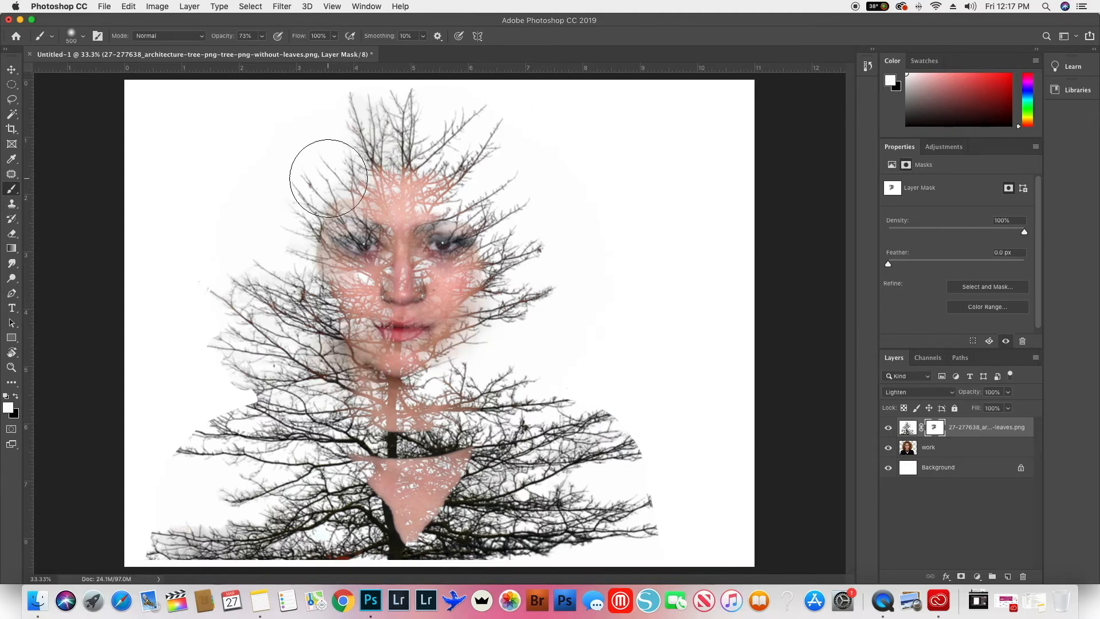
pyautogui.moveTo(409, 292)
pyautogui.mouseDown()
pyautogui.moveTo(430, 298)
pyautogui.moveTo(412, 355)
pyautogui.moveTo(435, 366)
pyautogui.mouseUp()
pyautogui.press('x')
pyautogui.press('x')
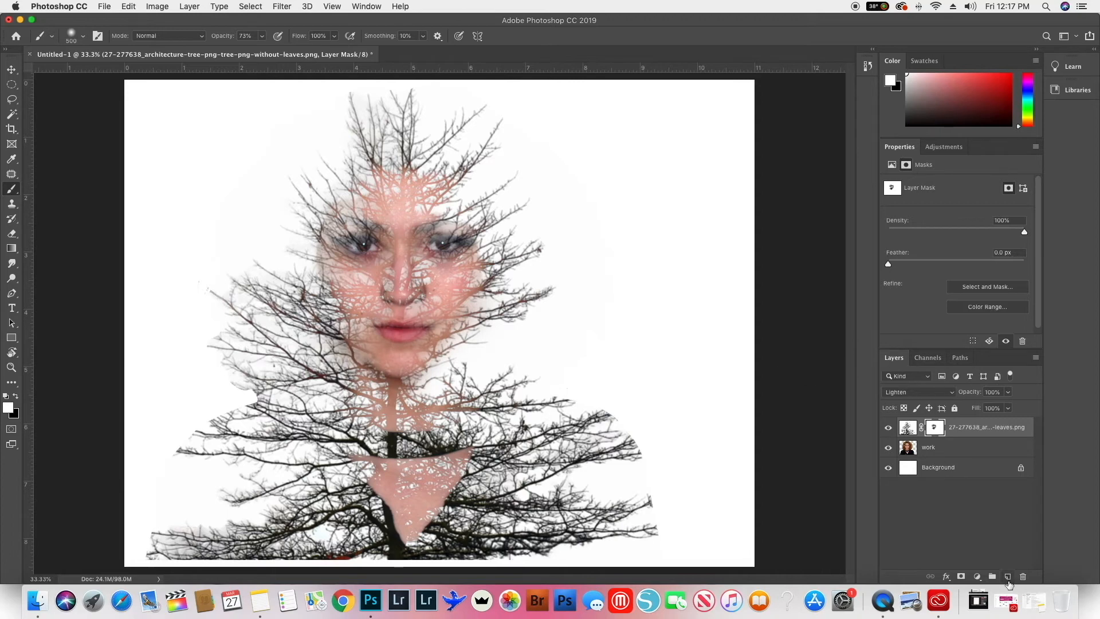
# Create a new layer above the tree and fill it with a diagonal purple-to-black gradient from the upper-left to the lower-right corner.
pyautogui.click(1008, 576)
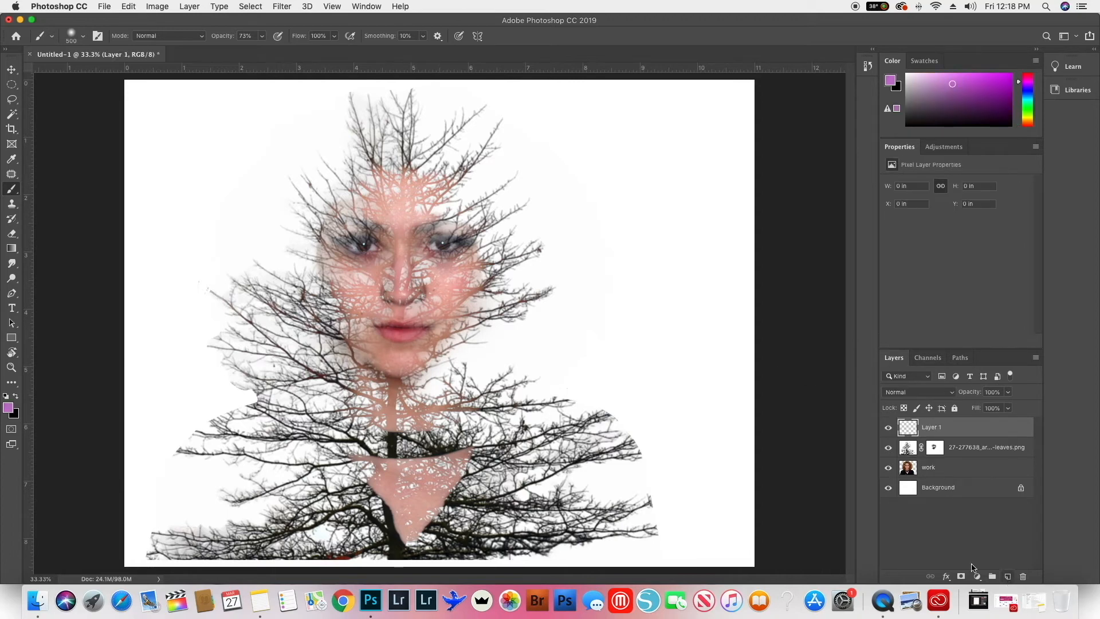
pyautogui.click(11, 248)
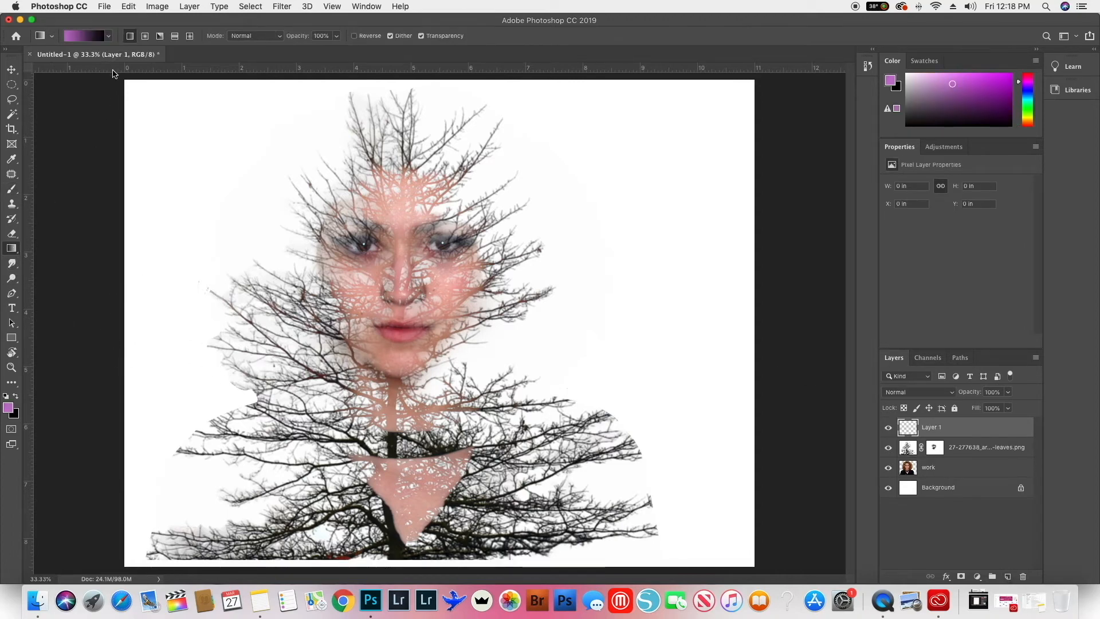
pyautogui.moveTo(170, 150); pyautogui.dragTo(759, 566)
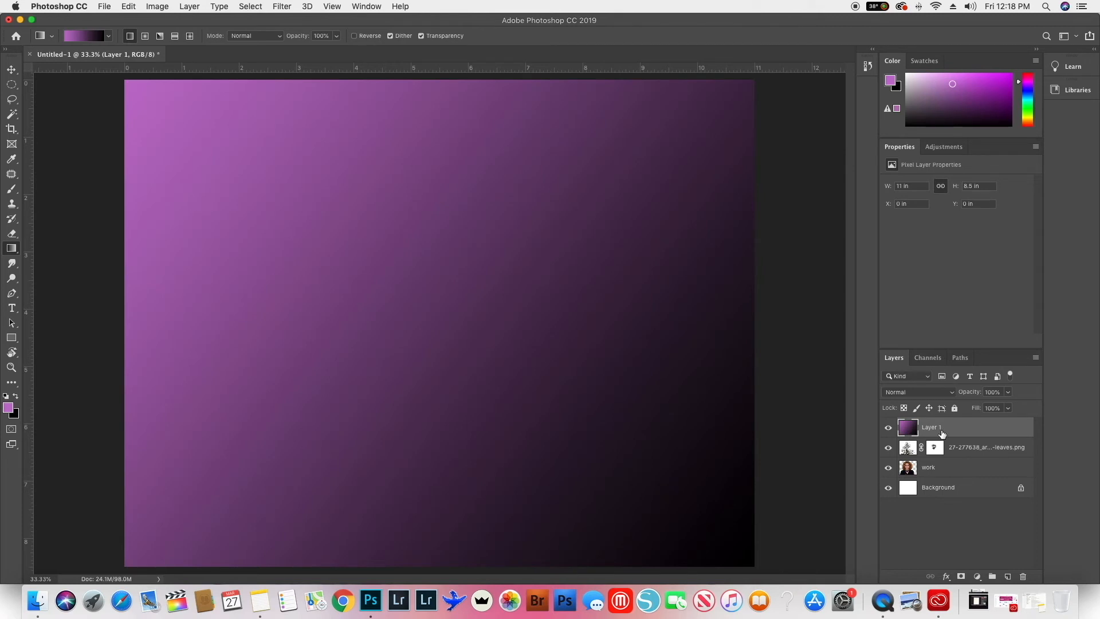
# Set the gradient layer's blend mode to Lighten.
pyautogui.rightClick(938, 430)
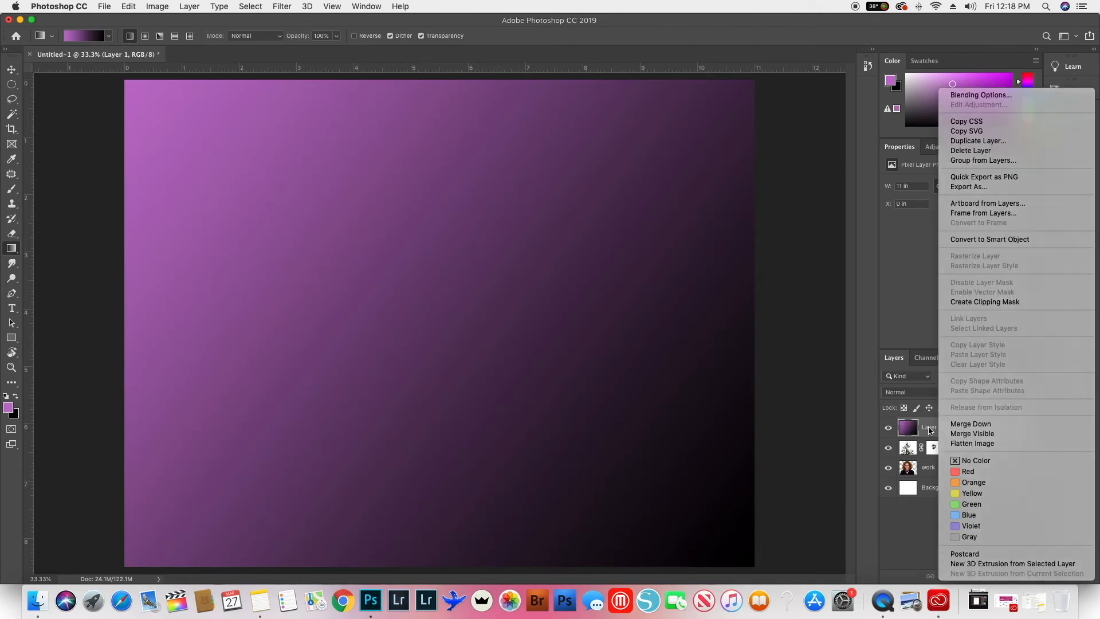
pyautogui.click(929, 431)
pyautogui.click(908, 396)
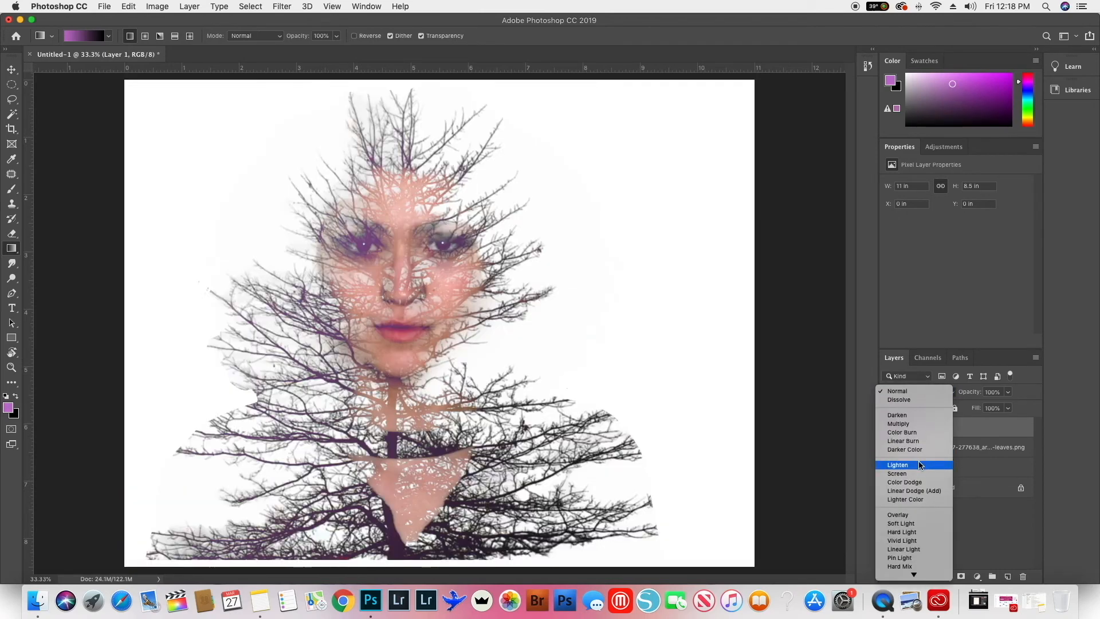
pyautogui.click(919, 465)
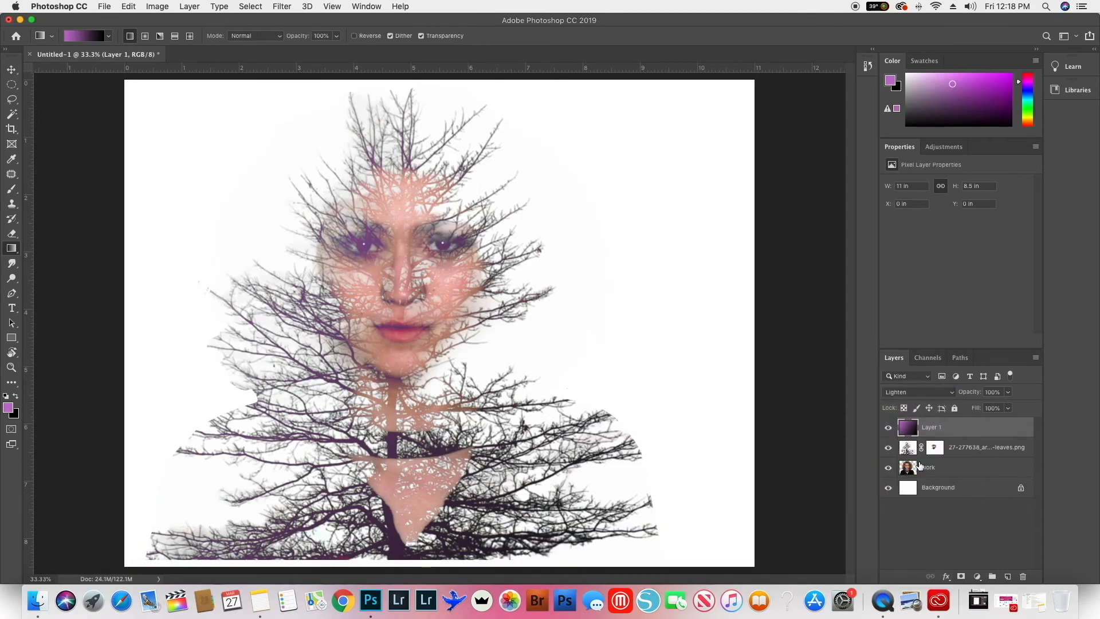
# Merge the gradient layer down into the tree layer, applying the tree's layer mask.
pyautogui.rightClick(934, 429)
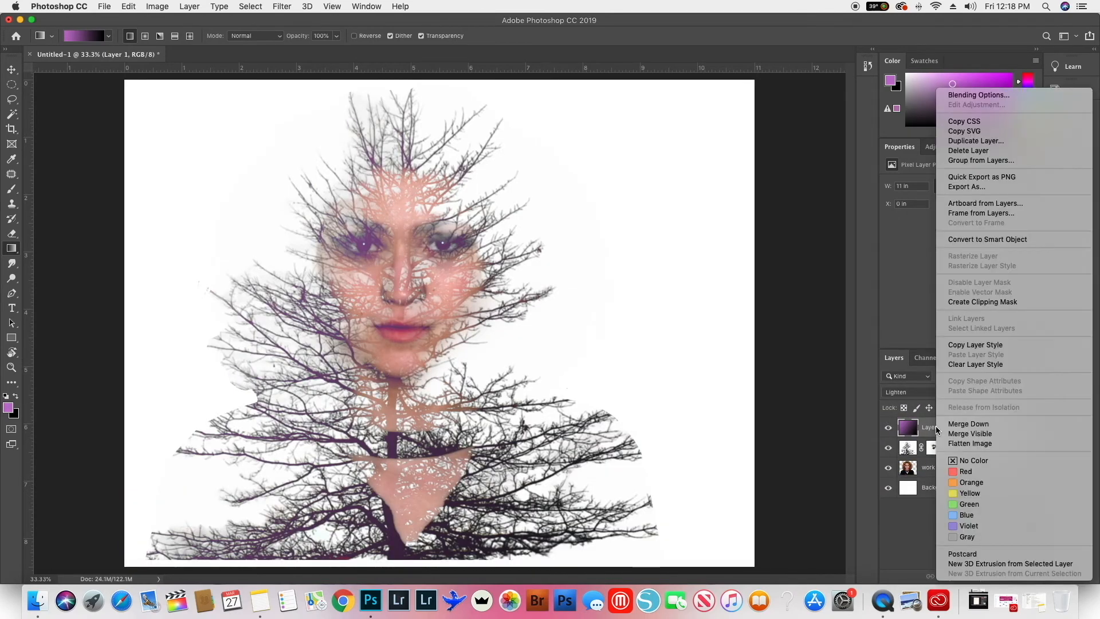
pyautogui.click(965, 429)
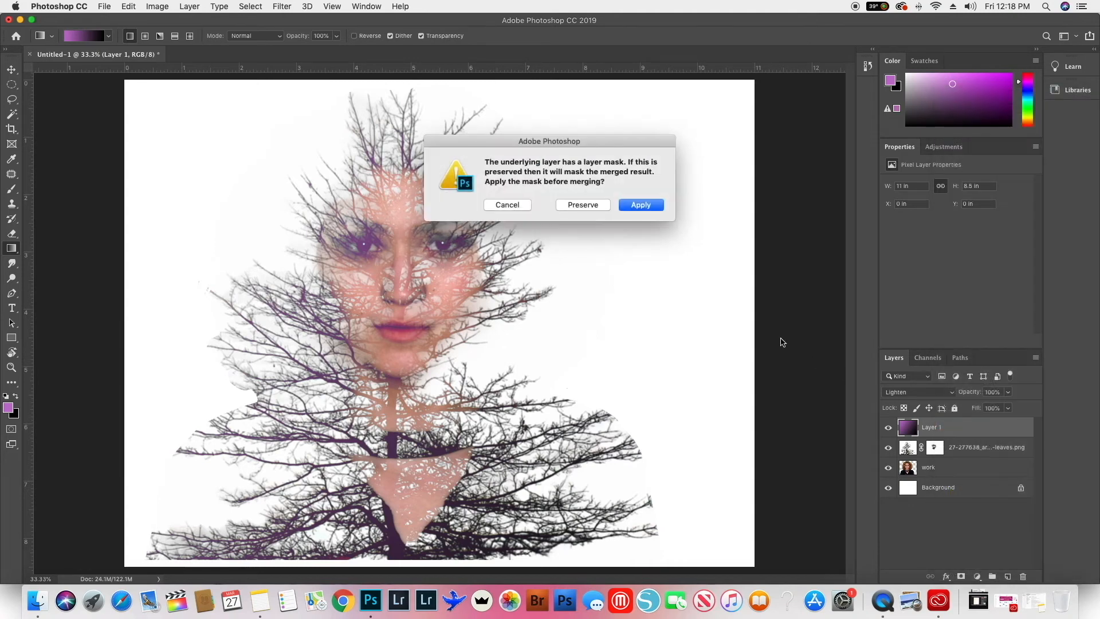
pyautogui.click(639, 205)
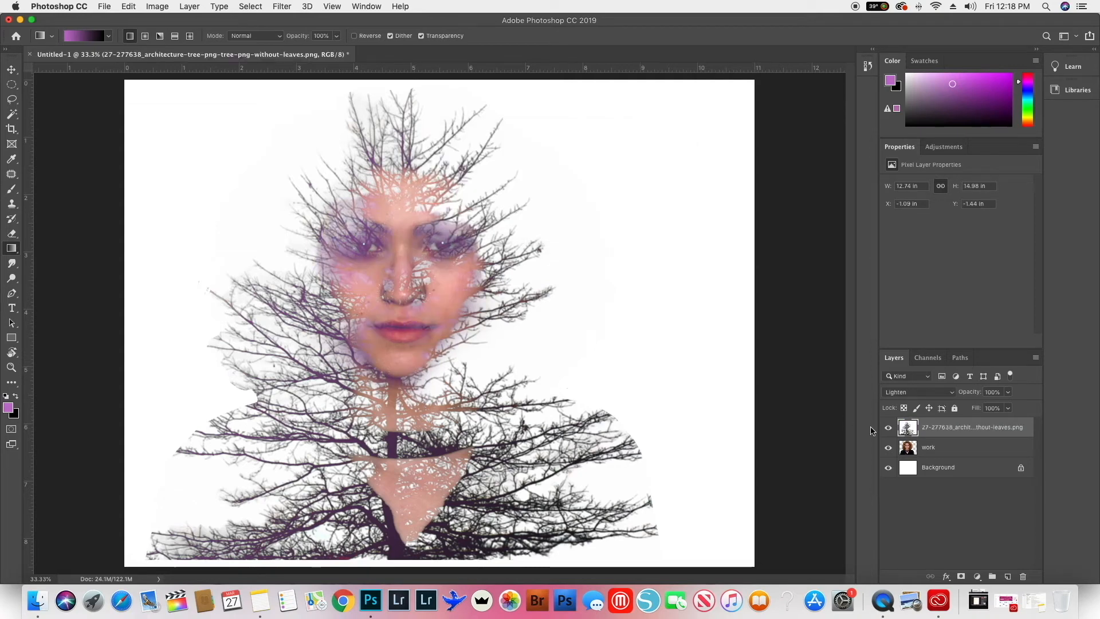
# Merge the tree layer down into the portrait layer, and merge the result into the Background.
pyautogui.rightClick(932, 427)
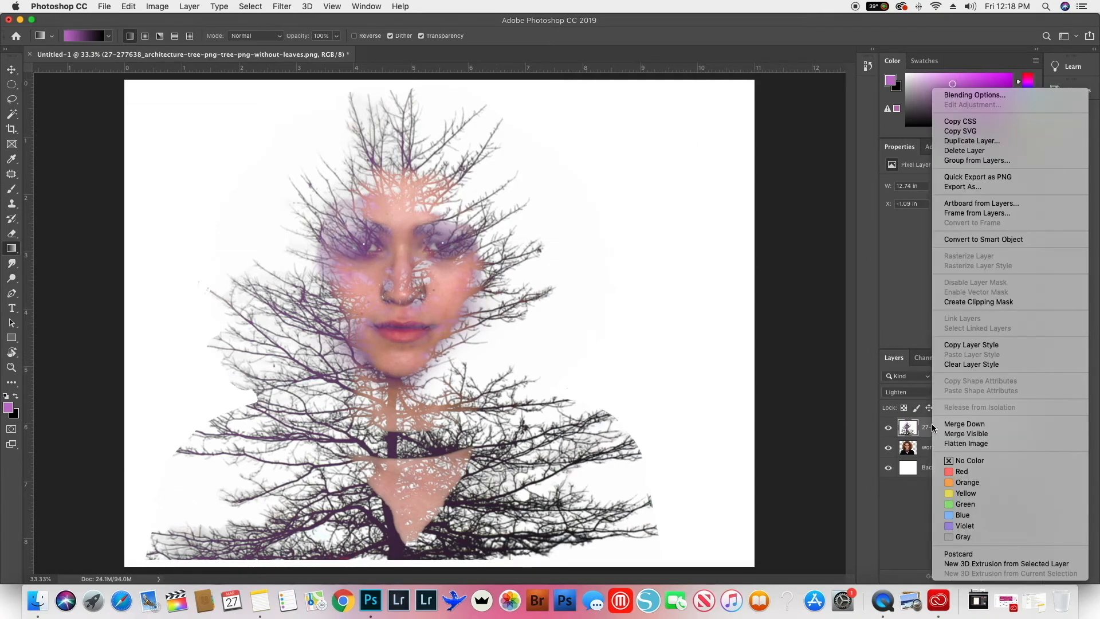
pyautogui.click(964, 424)
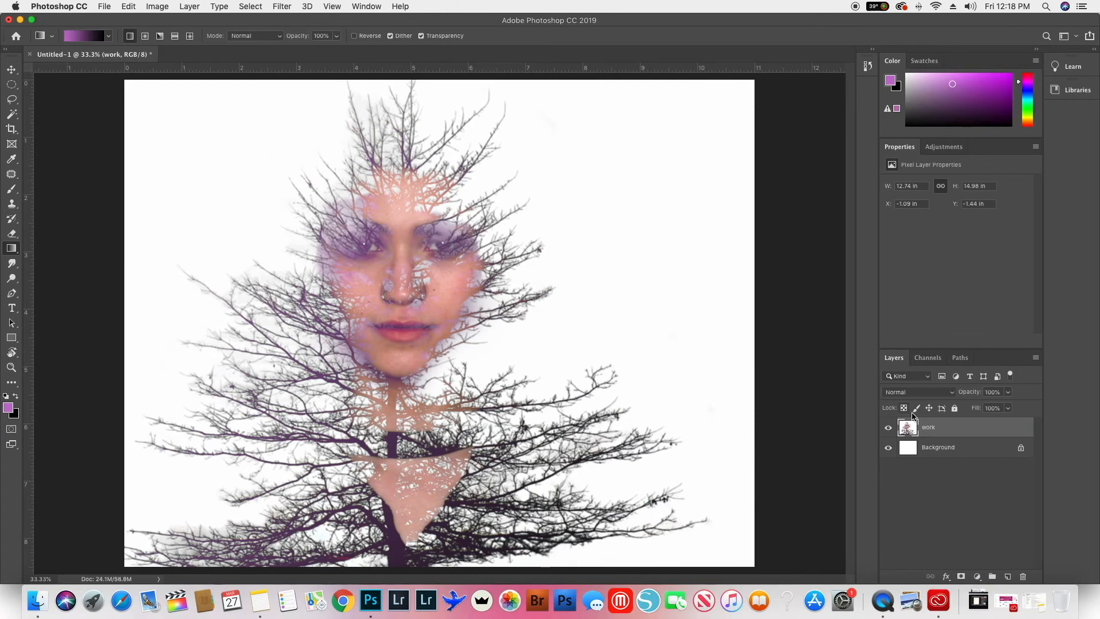
pyautogui.rightClick(933, 431)
pyautogui.click(953, 428)
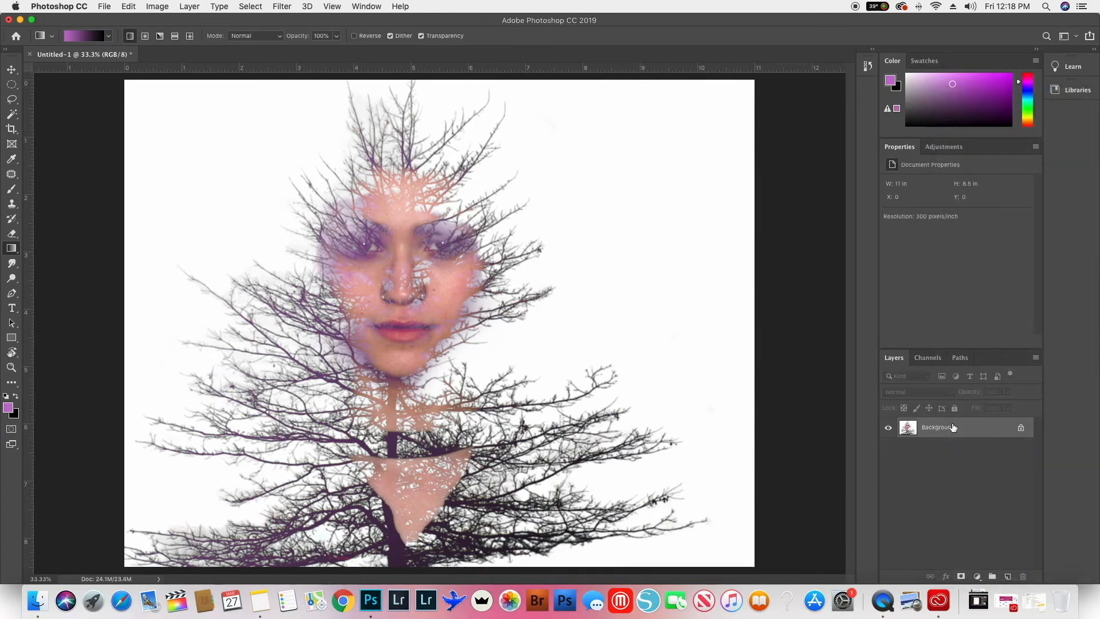
# Unlock the Background as a regular layer and scale the merged image up proportionally to about 133%.
pyautogui.press('v')
pyautogui.moveTo(616, 204); pyautogui.dragTo(615, 213)
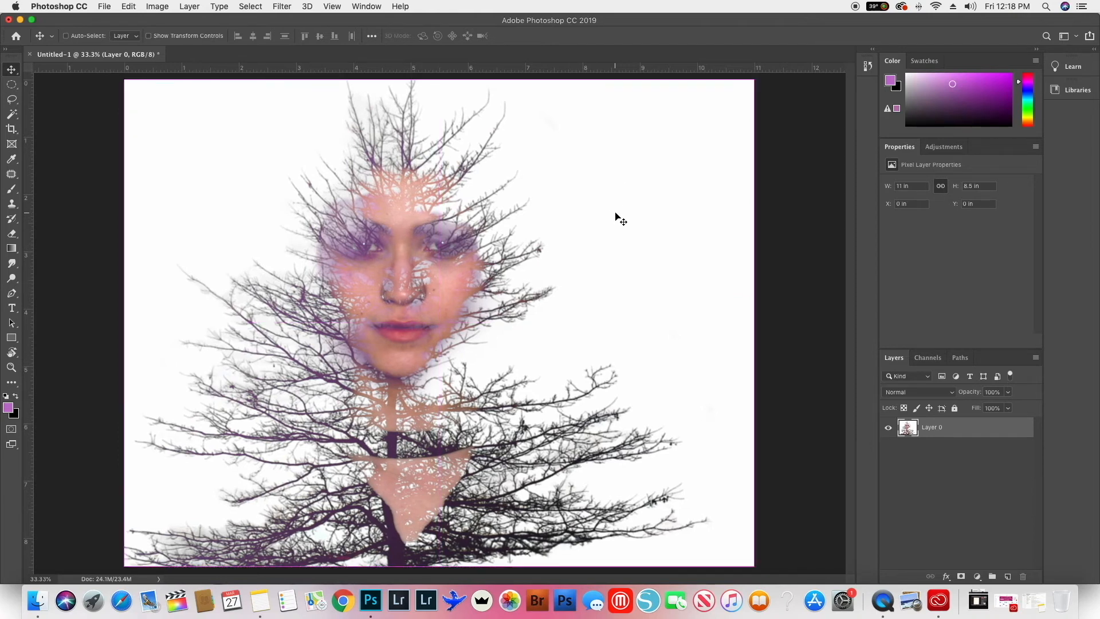
pyautogui.press('super+t')
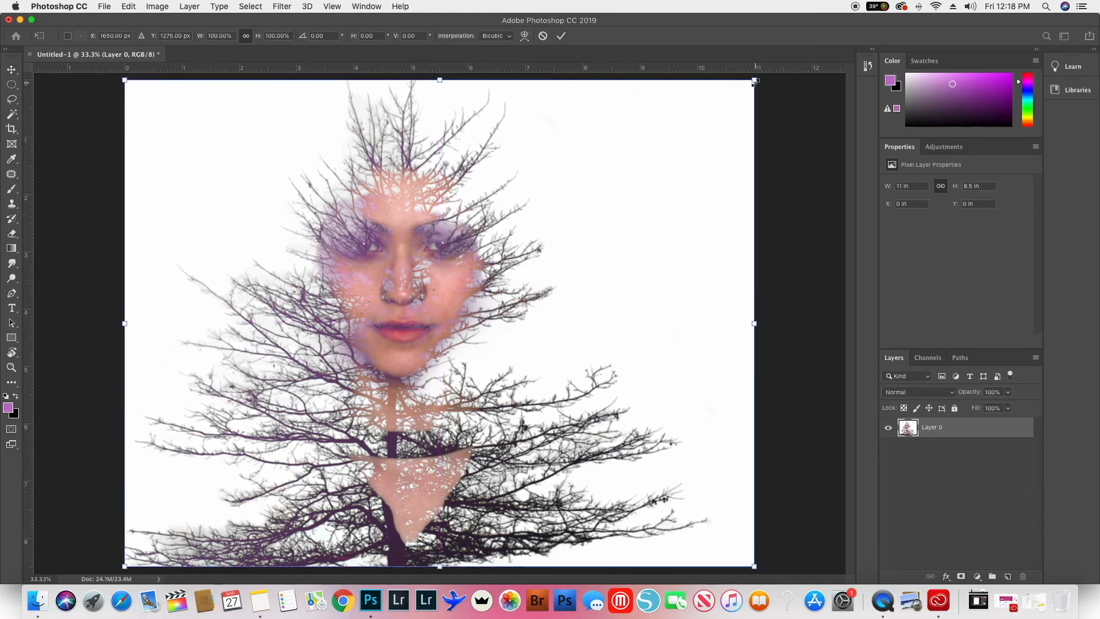
pyautogui.moveTo(754, 82); pyautogui.dragTo(827, 20)
pyautogui.moveTo(638, 174); pyautogui.dragTo(625, 298)
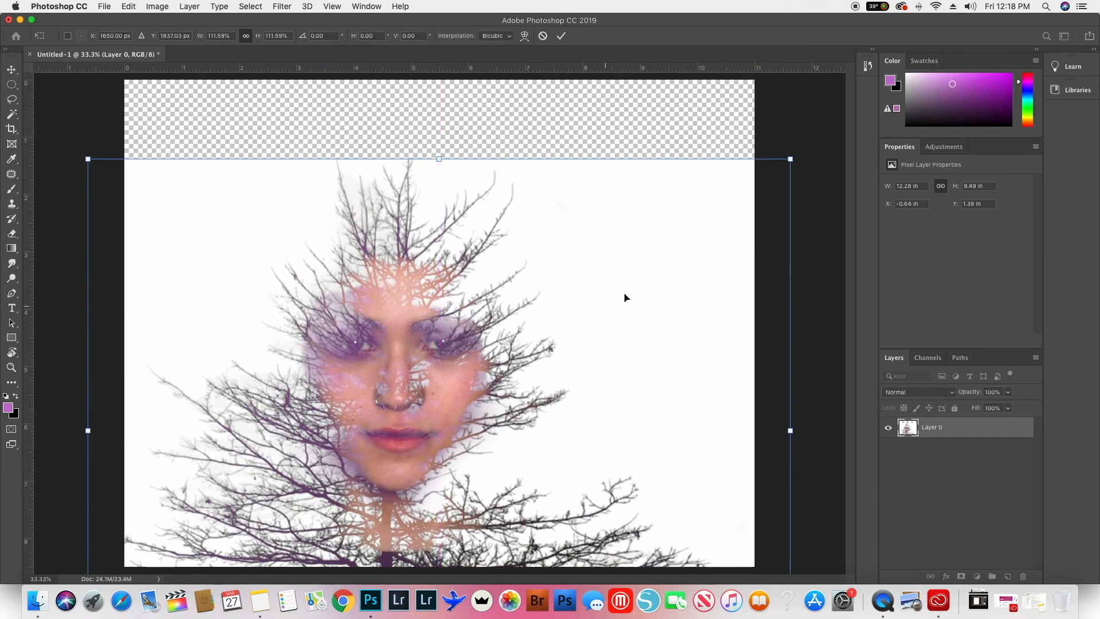
pyautogui.moveTo(790, 160); pyautogui.dragTo(904, 50)
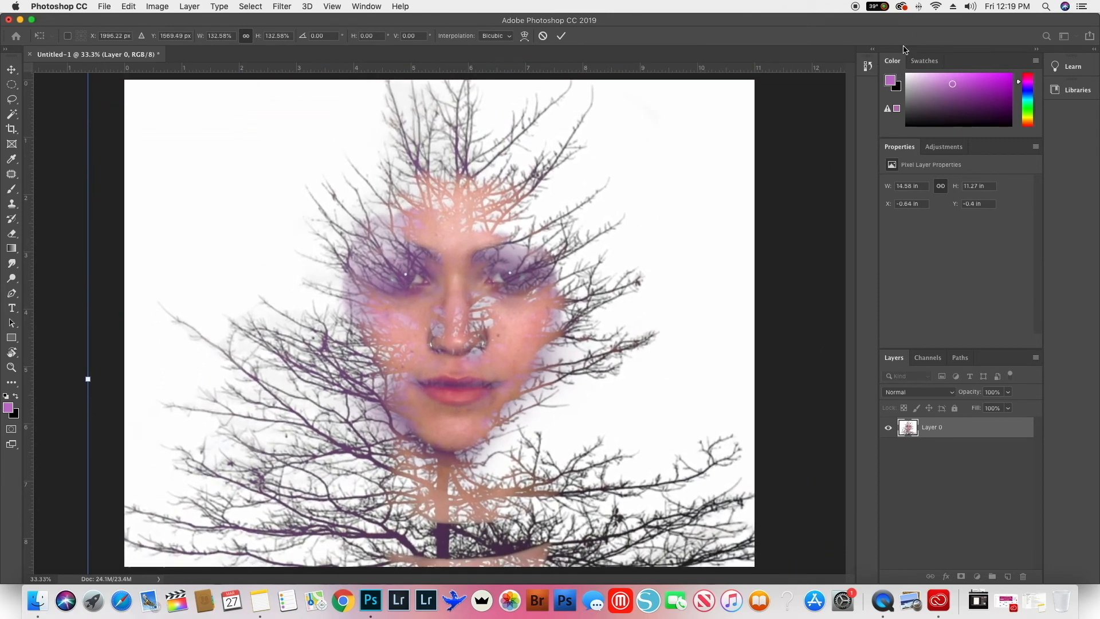
# Enlarge the image to about 18.4 × 14.2 in, aligning its upper edge with the canvas and keeping the face roughly centred.
pyautogui.moveTo(677, 209); pyautogui.dragTo(582, 310)
pyautogui.moveTo(820, 165); pyautogui.dragTo(901, 142)
pyautogui.moveTo(628, 281); pyautogui.dragTo(719, 252)
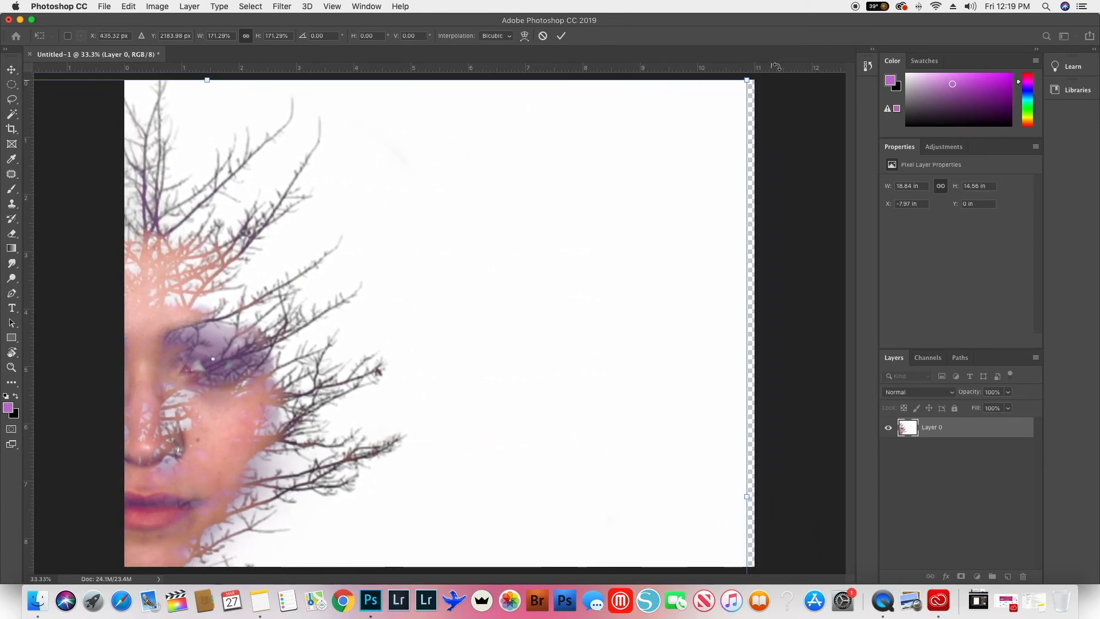
pyautogui.moveTo(744, 83); pyautogui.dragTo(896, 129)
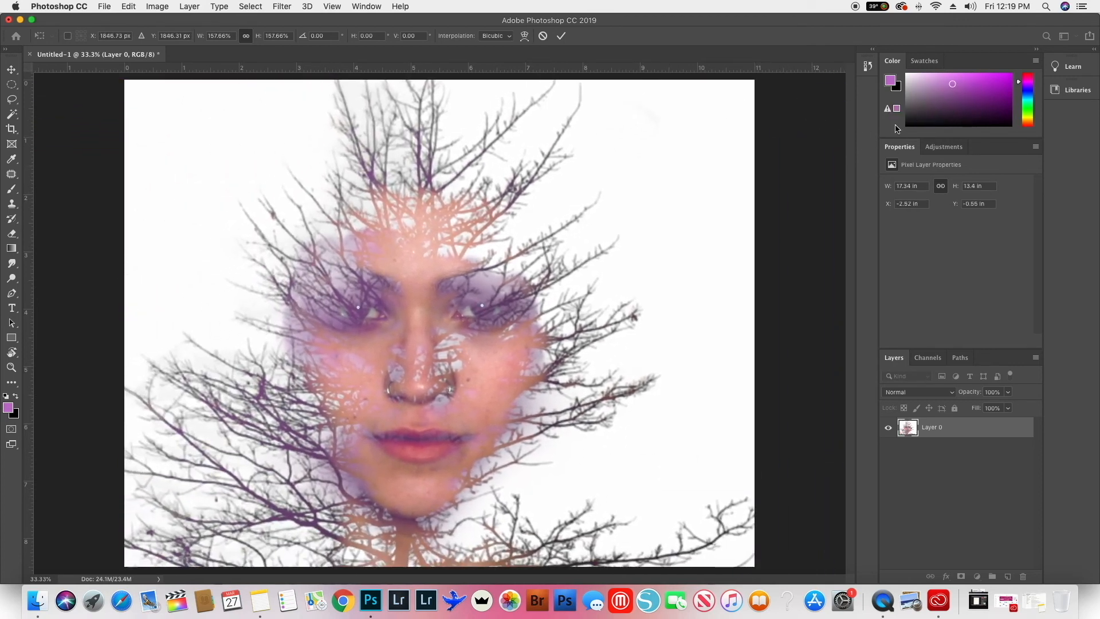
pyautogui.moveTo(656, 220)
pyautogui.mouseDown()
pyautogui.moveTo(661, 260)
pyautogui.moveTo(662, 238)
pyautogui.mouseUp()
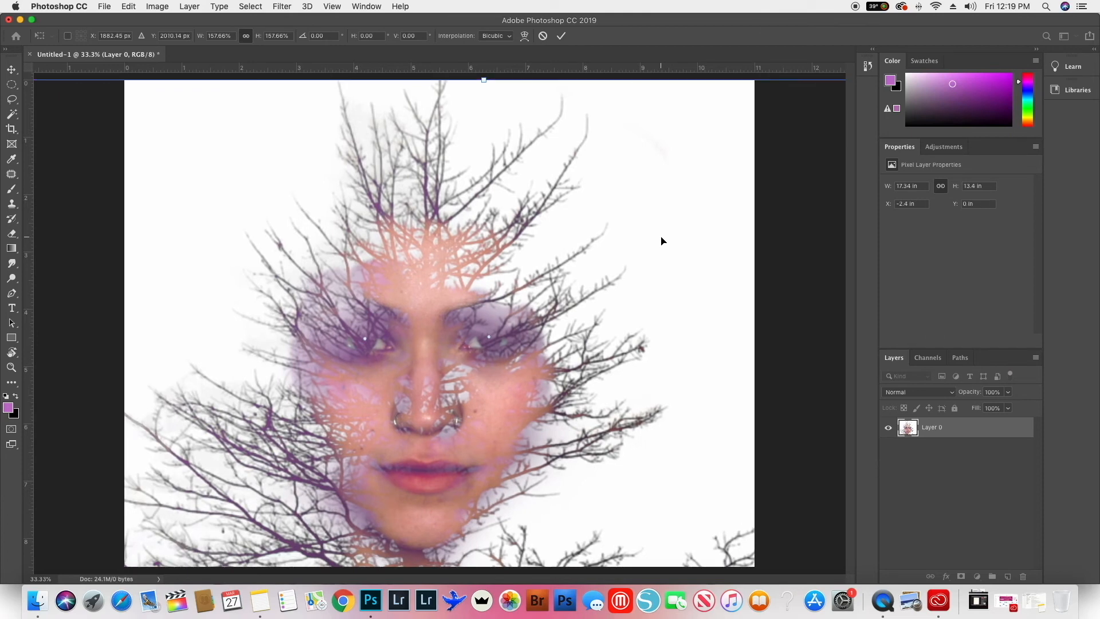
pyautogui.moveTo(656, 244); pyautogui.dragTo(659, 261)
pyautogui.moveTo(483, 97); pyautogui.dragTo(483, 50)
pyautogui.moveTo(536, 228); pyautogui.dragTo(544, 259)
pyautogui.press('Return')
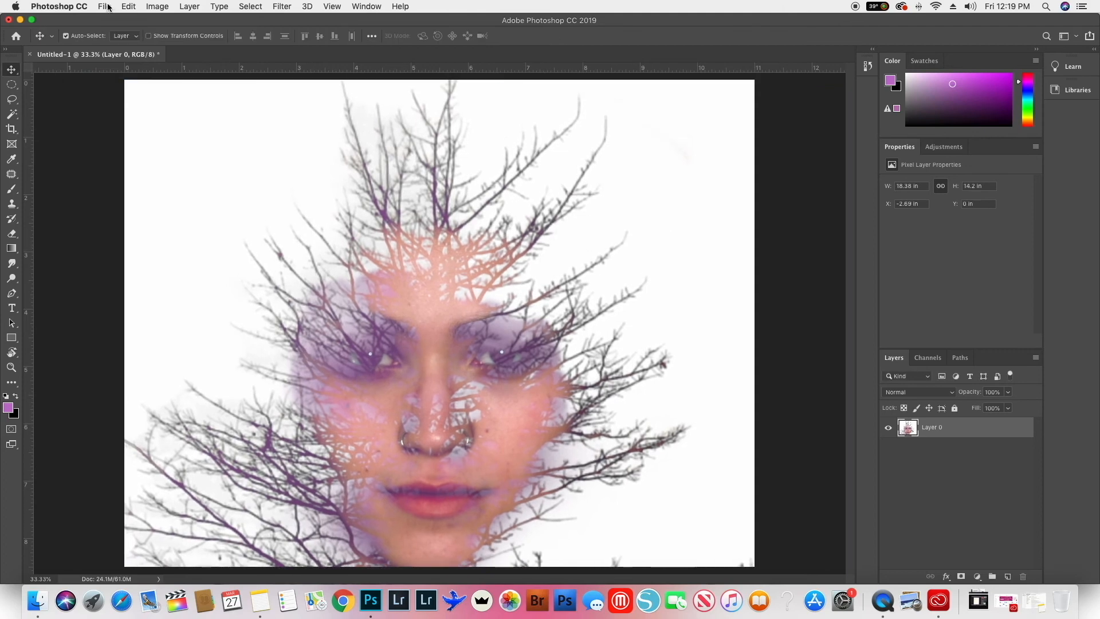
# Save the document as double exp.psd in the work files folder, in Photoshop format with layers and Maximize Compatibility on.
pyautogui.click(104, 6)
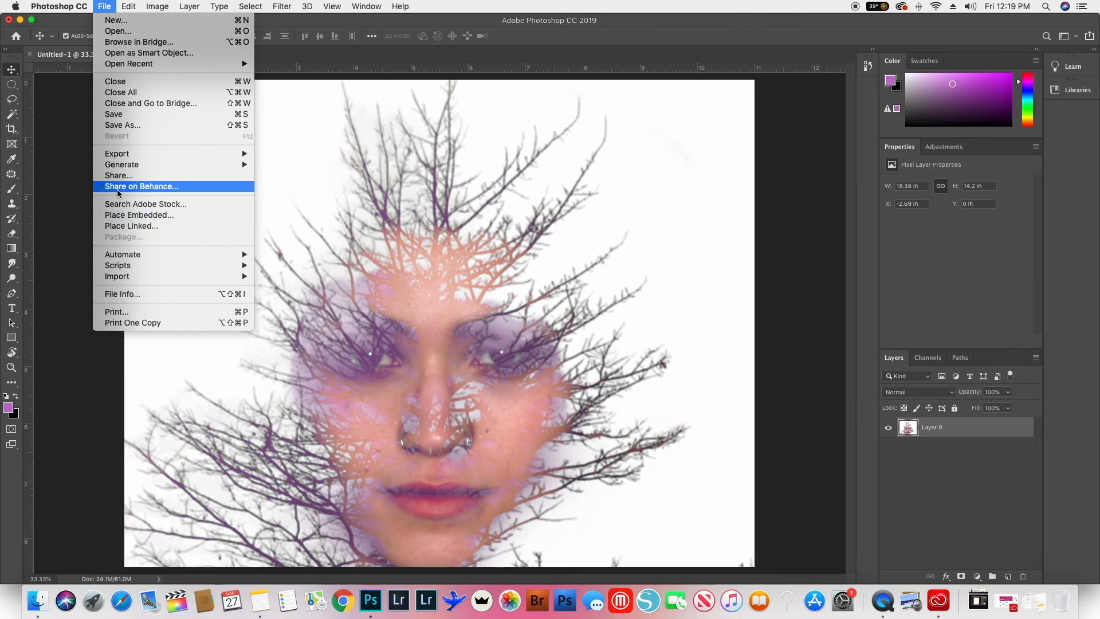
pyautogui.moveTo(133, 155)
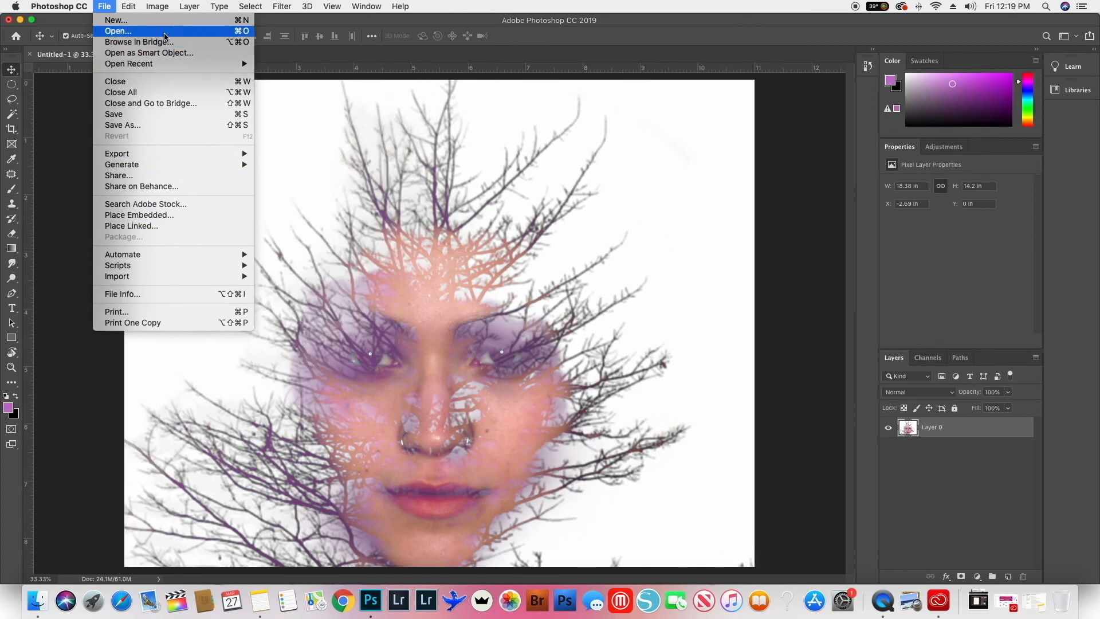
pyautogui.click(163, 124)
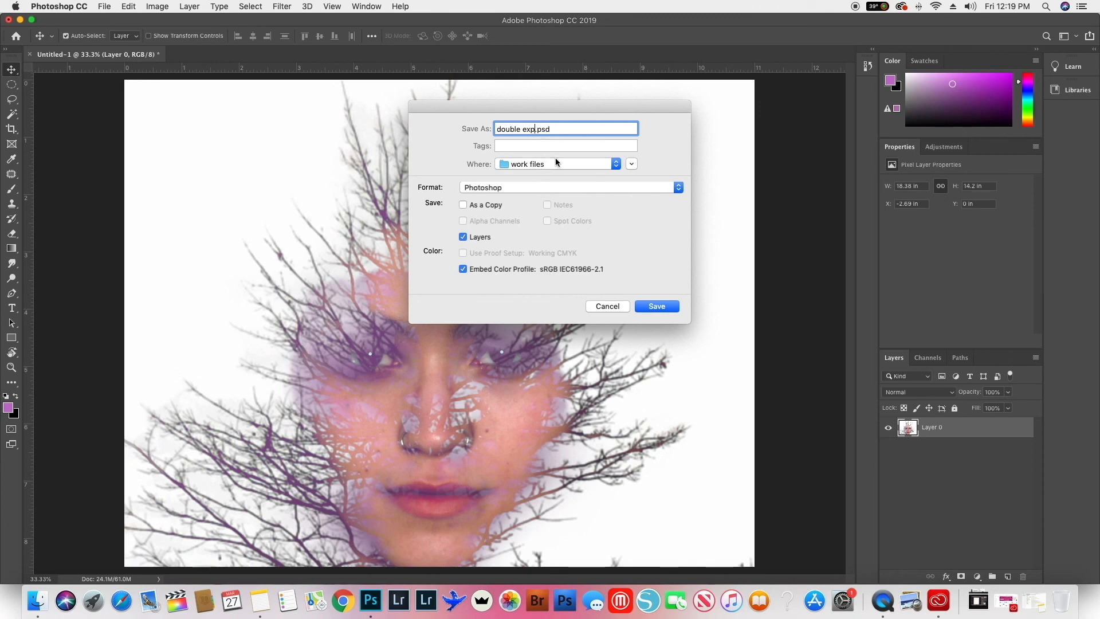
pyautogui.click(657, 306)
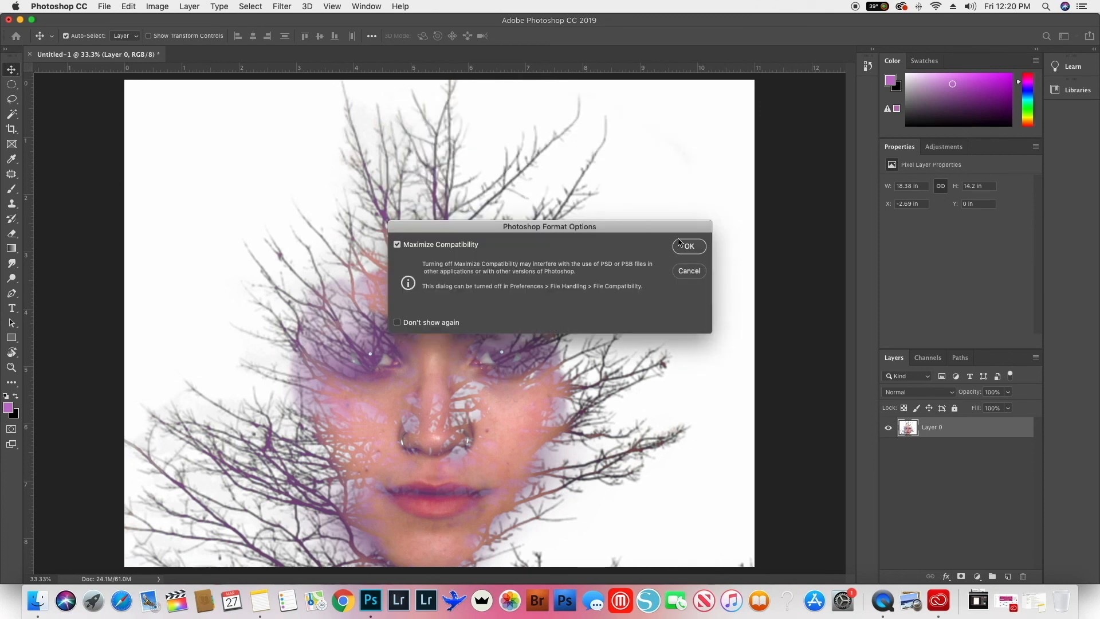
pyautogui.click(679, 246)
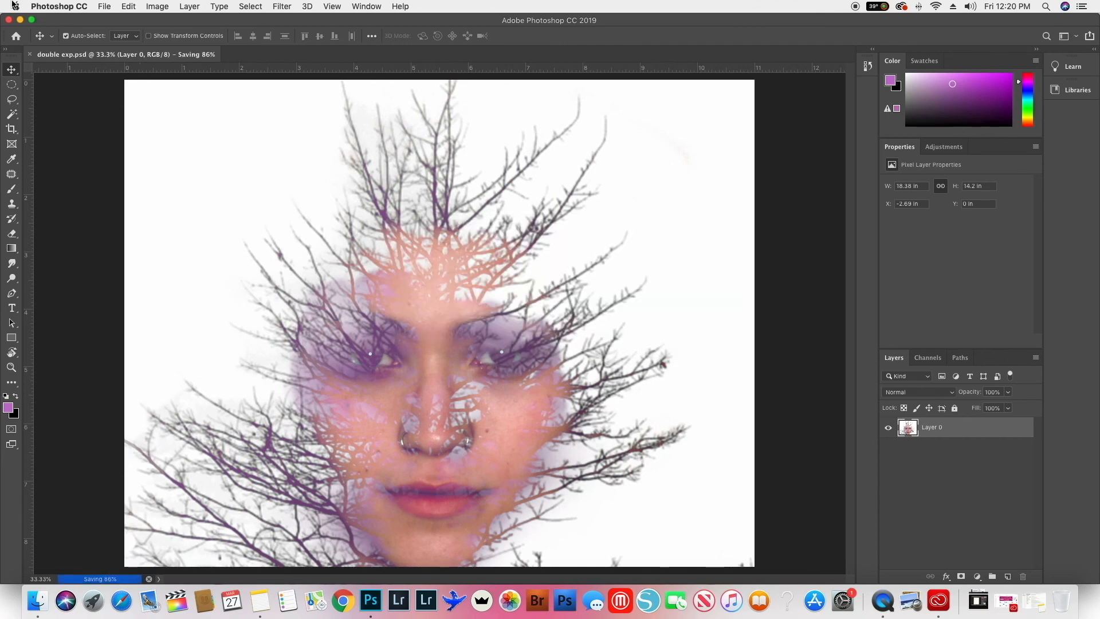
# Save a JPEG copy as double exp.jpg in the work files folder, with quality 12 (Maximum) and Baseline ("Standard") format.
pyautogui.click(104, 6)
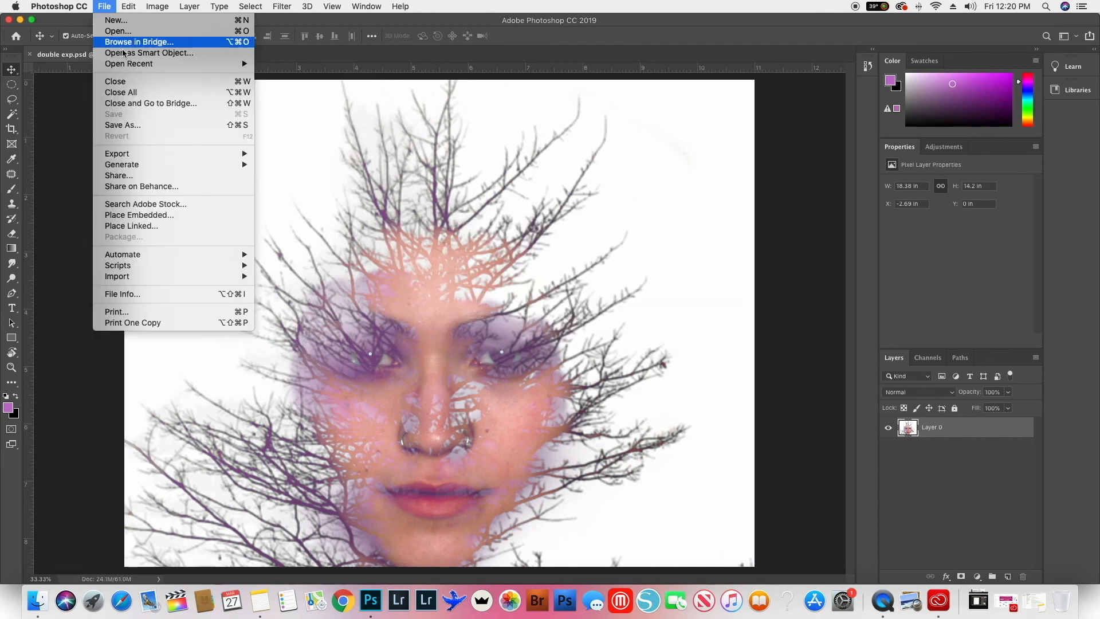
pyautogui.click(130, 127)
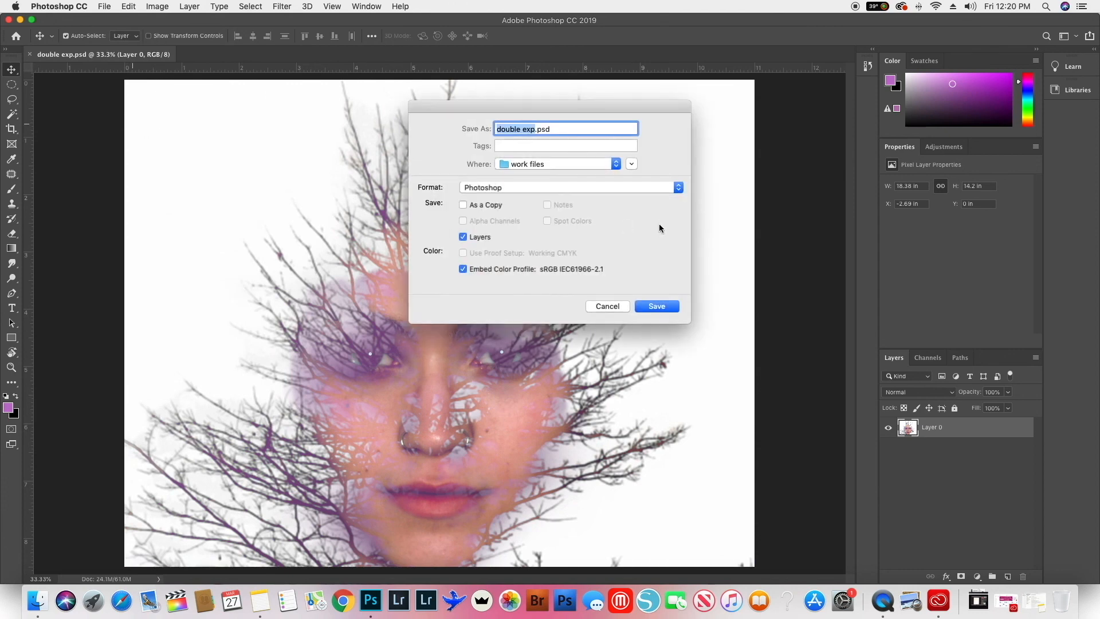
pyautogui.click(548, 185)
pyautogui.click(544, 191)
pyautogui.click(520, 186)
pyautogui.click(515, 261)
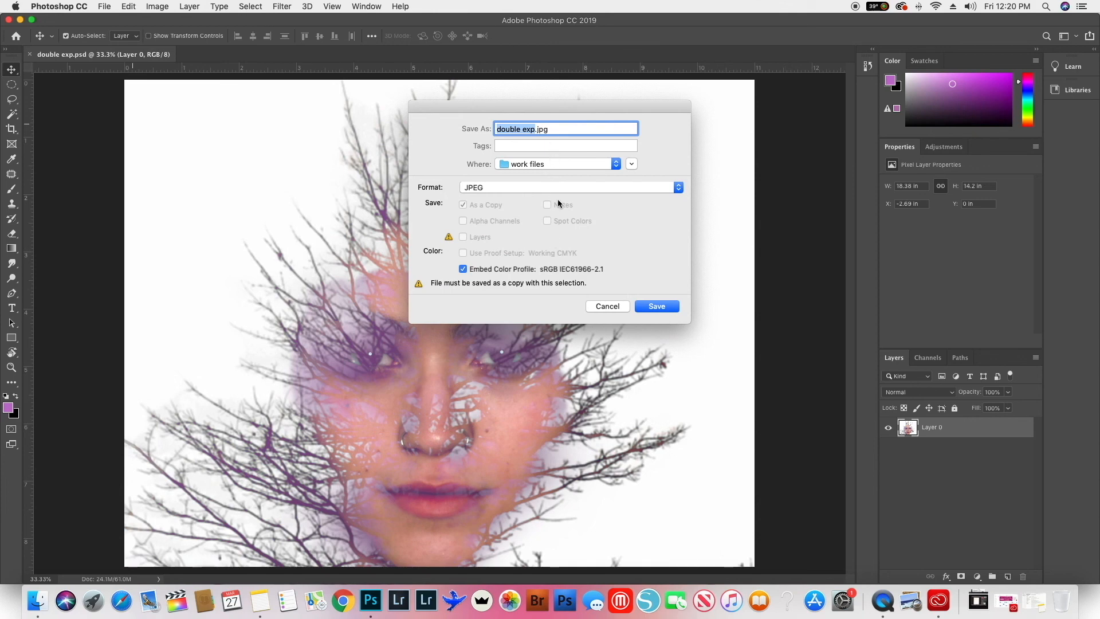
pyautogui.click(665, 307)
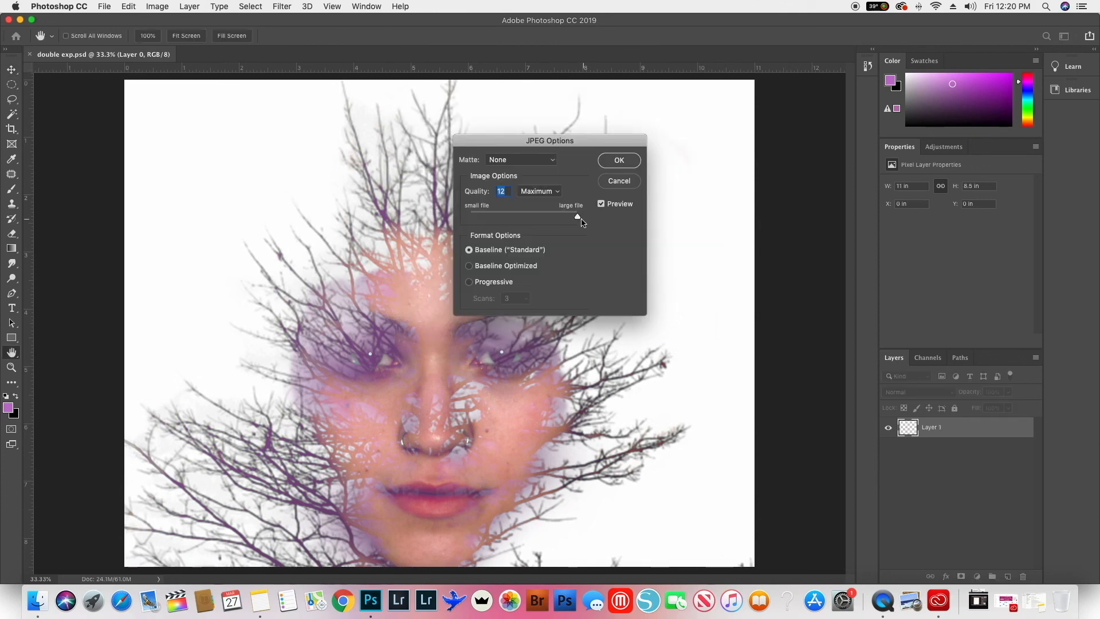
pyautogui.click(621, 161)
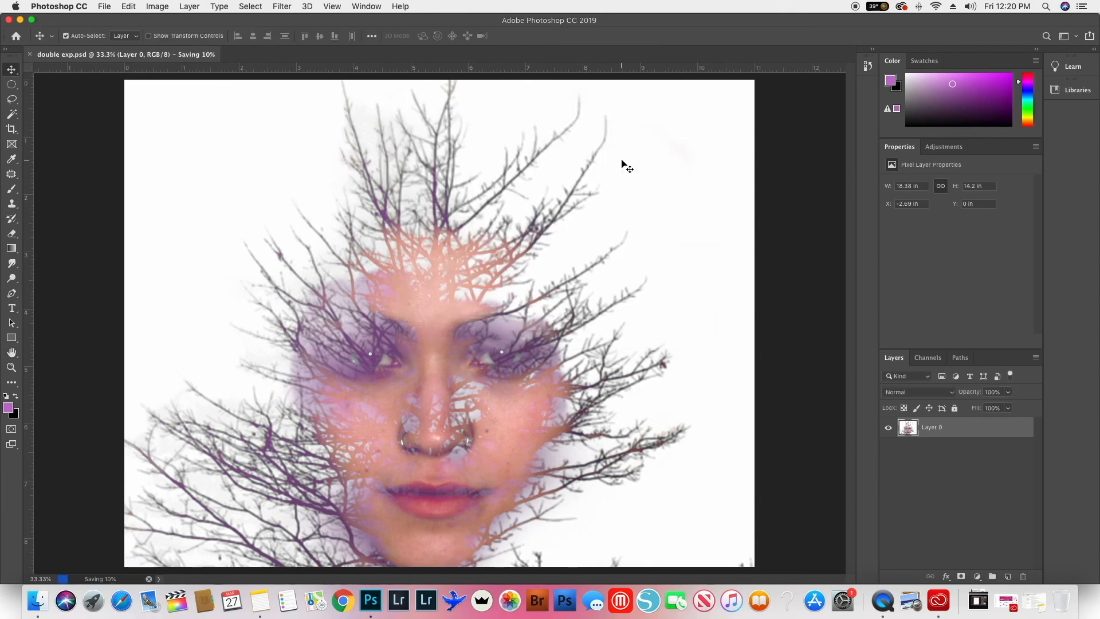